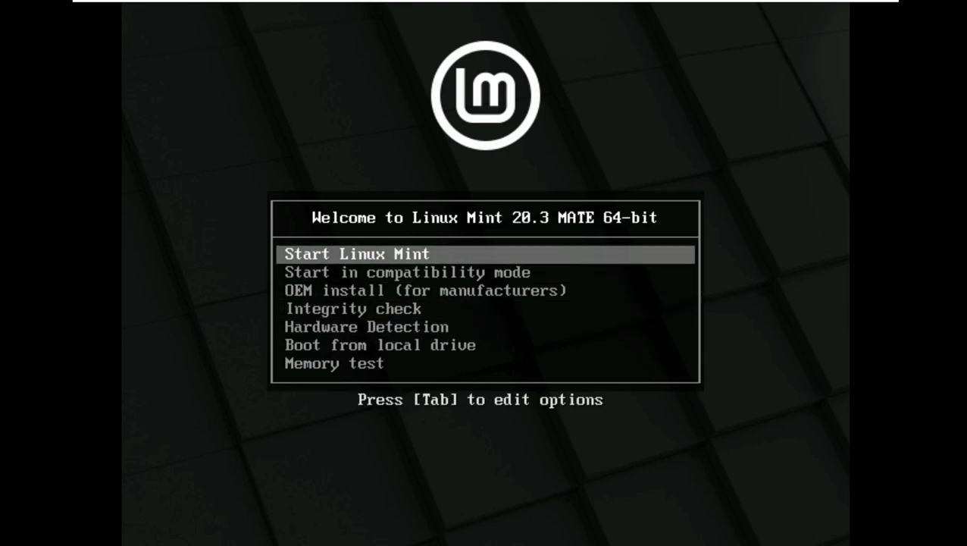
Start the Linux Mint live session and stretch the virtual machine's display with its aspect ratio kept
key("Return")
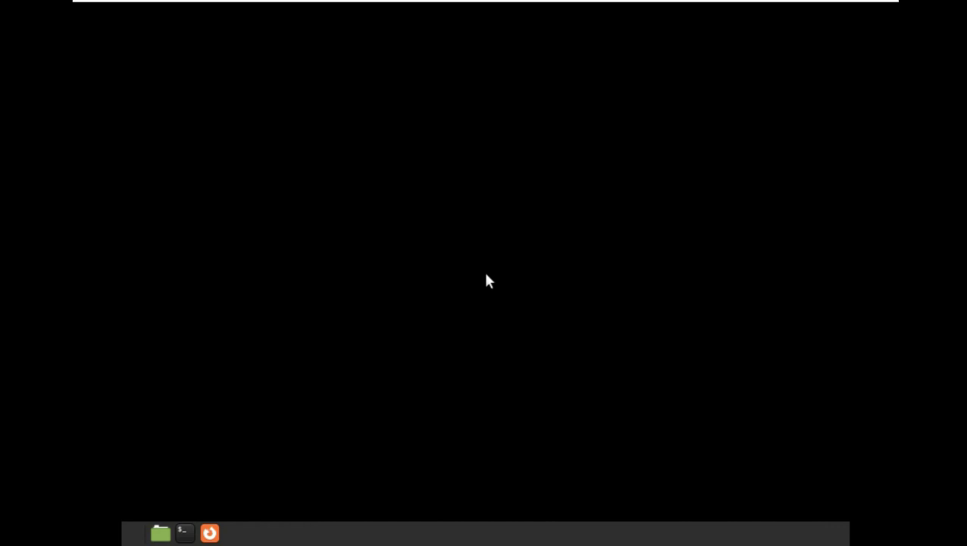
mouse_move(803, 5)
left_click(596, 10)
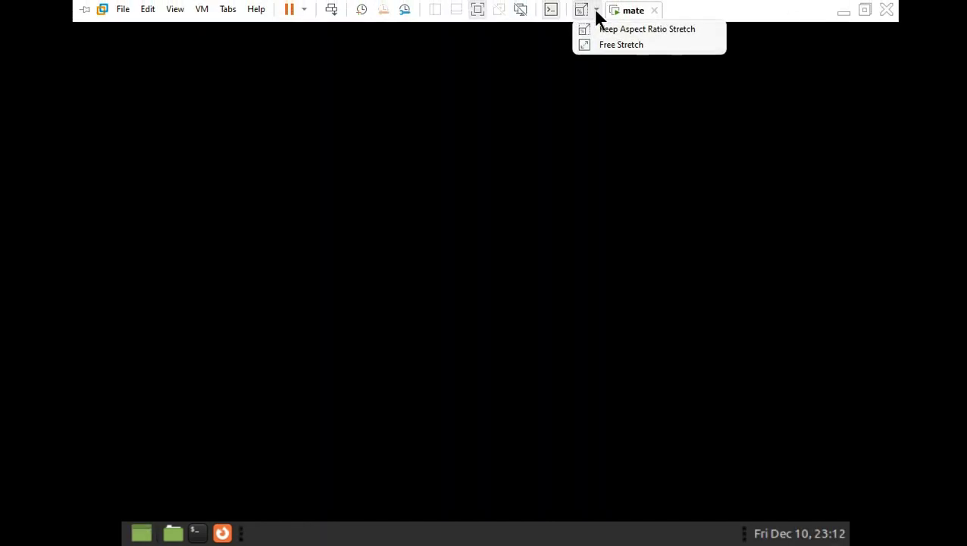
left_click(636, 29)
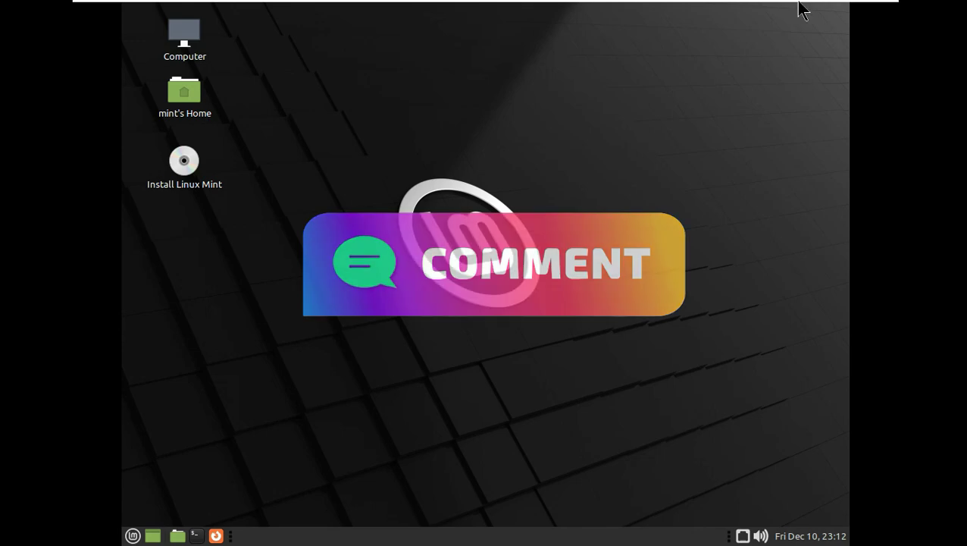
mouse_move(802, 11)
left_click(633, 155)
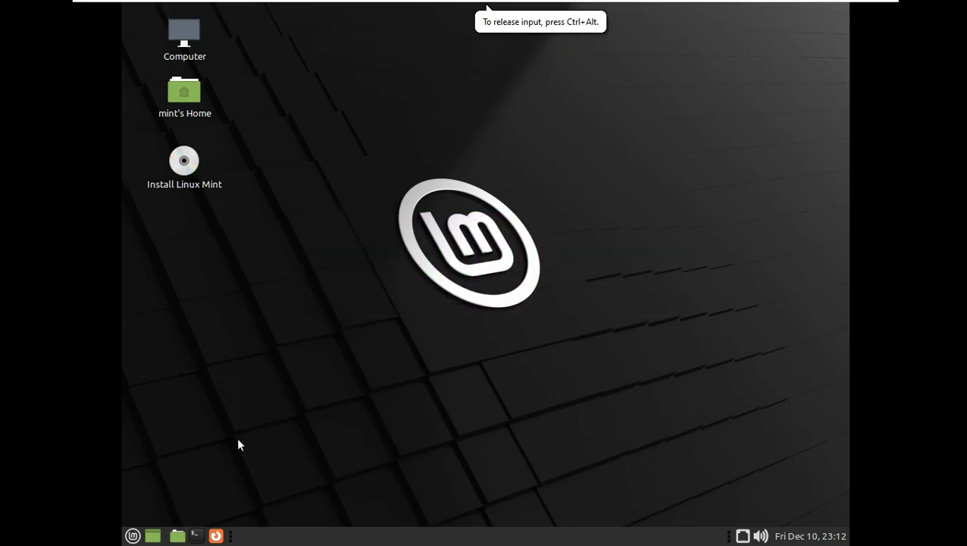
Set the monitor resolution to 1360 x 768 in the Displays settings, keep the new configuration and close the settings
key("super")
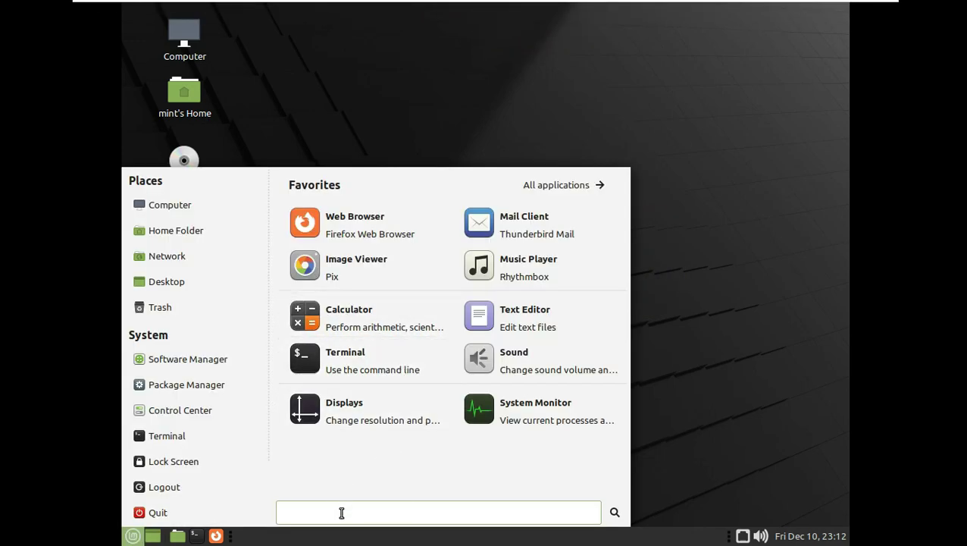
type("dis")
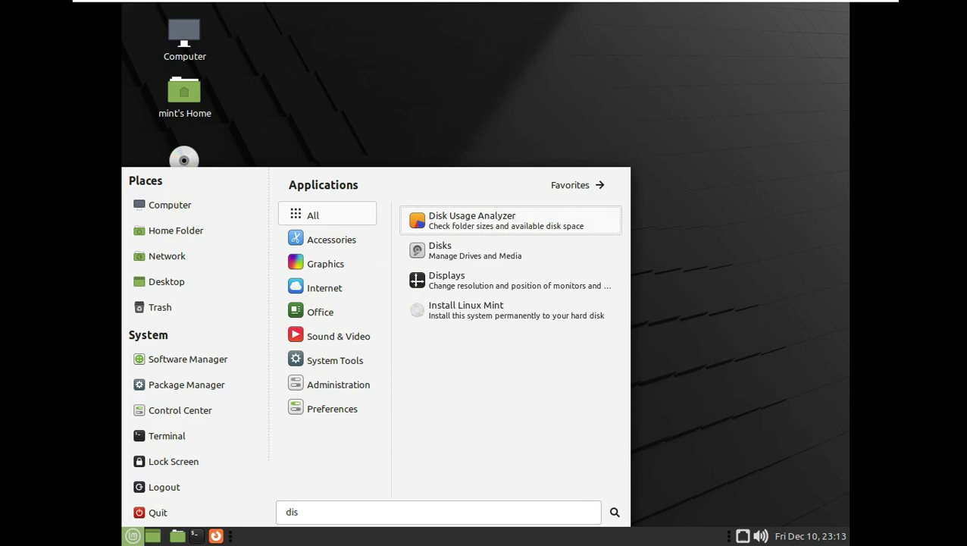
left_click(459, 280)
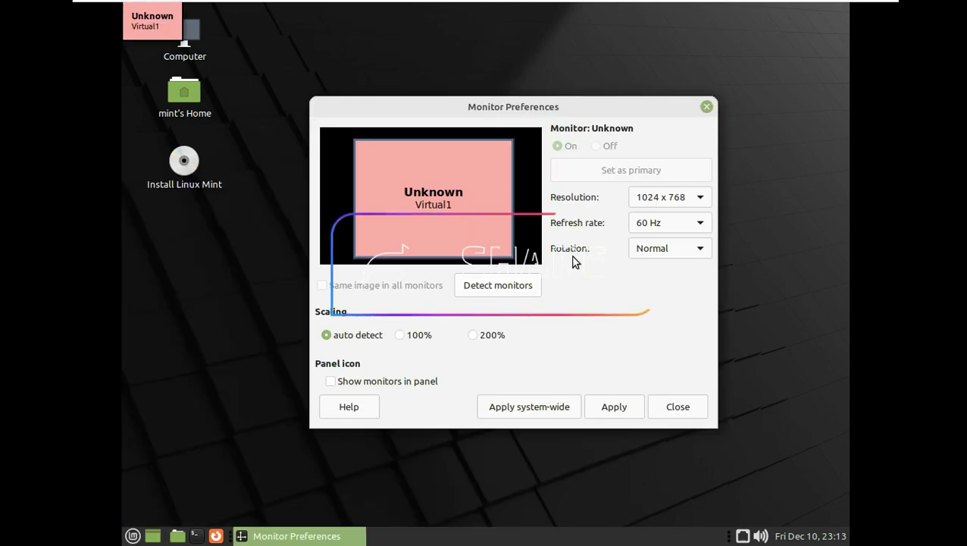
left_click(644, 197)
scroll(668, 114, "up", 3)
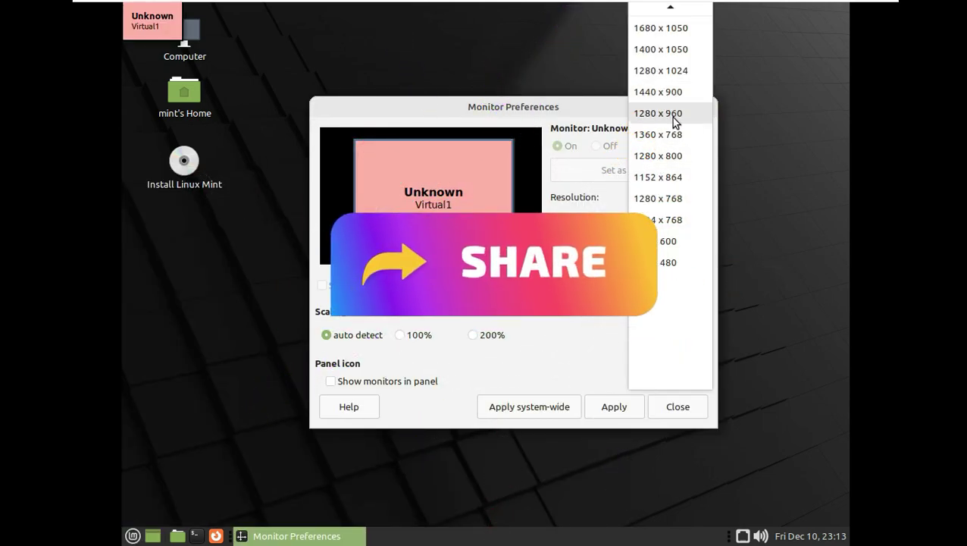
left_click(677, 167)
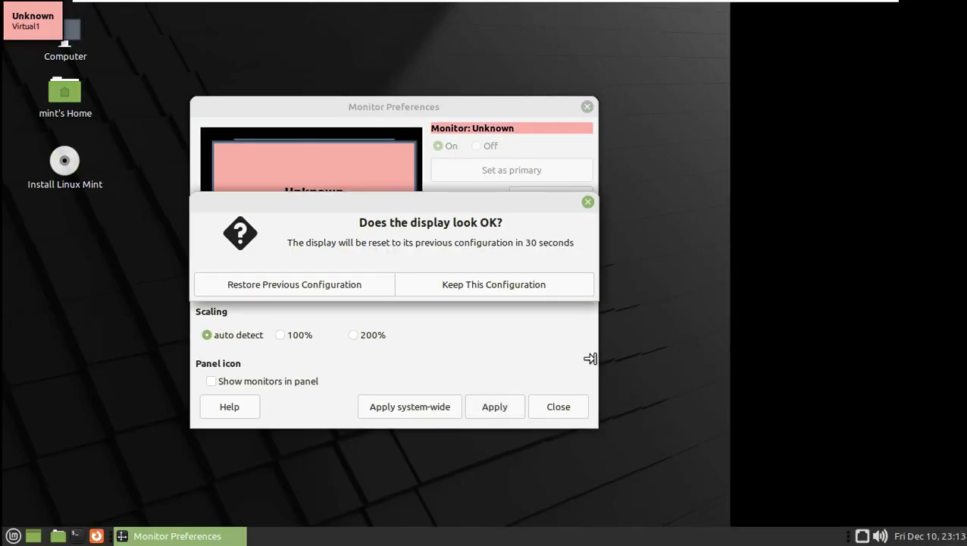
left_click(447, 285)
left_click(587, 106)
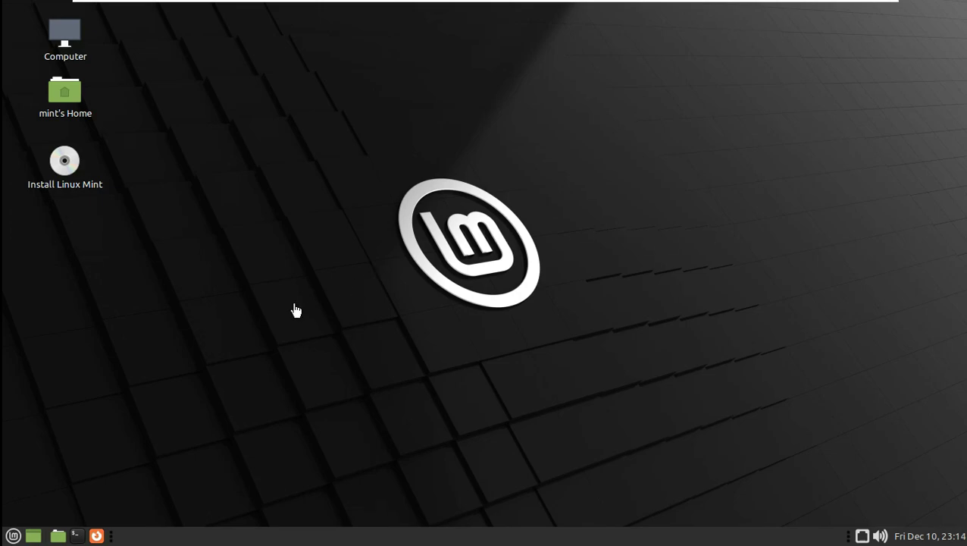
Open the ftp.heanet.ie/pub/linuxmint.com/testing/ page in Firefox and highlight its heading
left_click(96, 535)
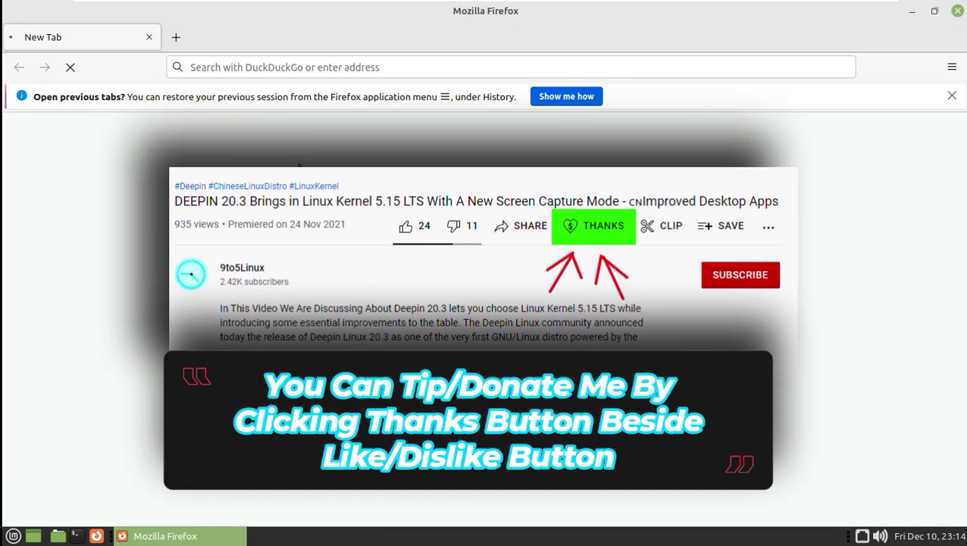
right_click(312, 71)
left_click(348, 174)
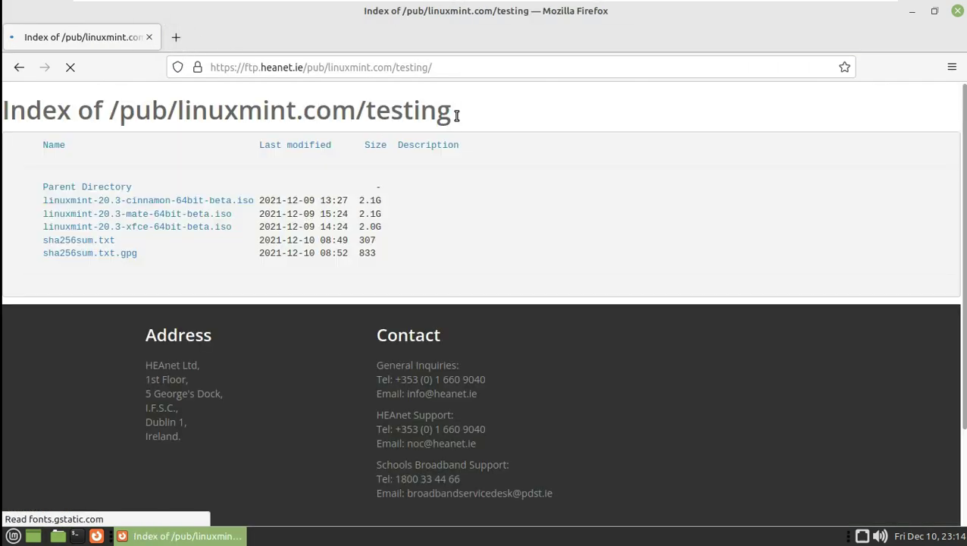
left_click_drag(454, 112, 33, 126)
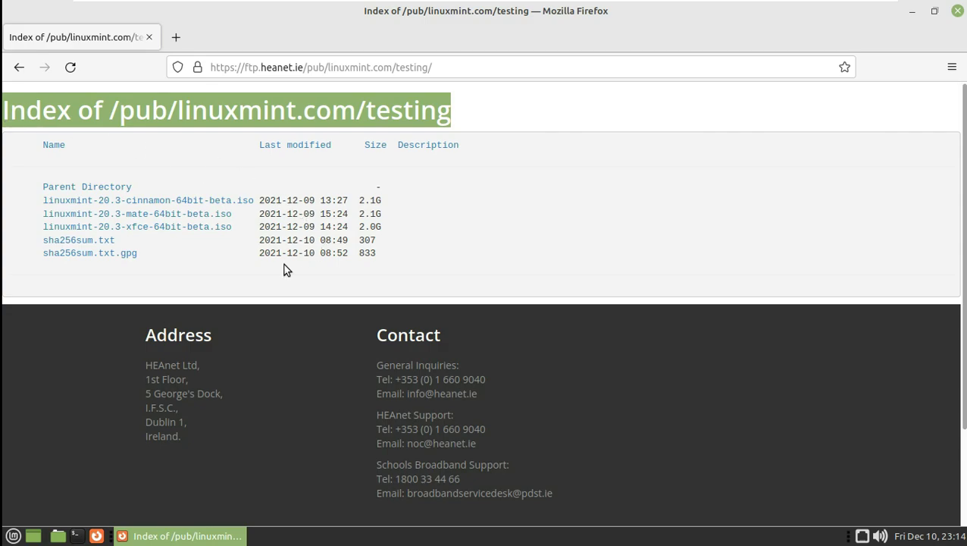
Start saving linuxmint-20.3-mate-64bit-beta.iso as a file and cancel the download
left_click(207, 215)
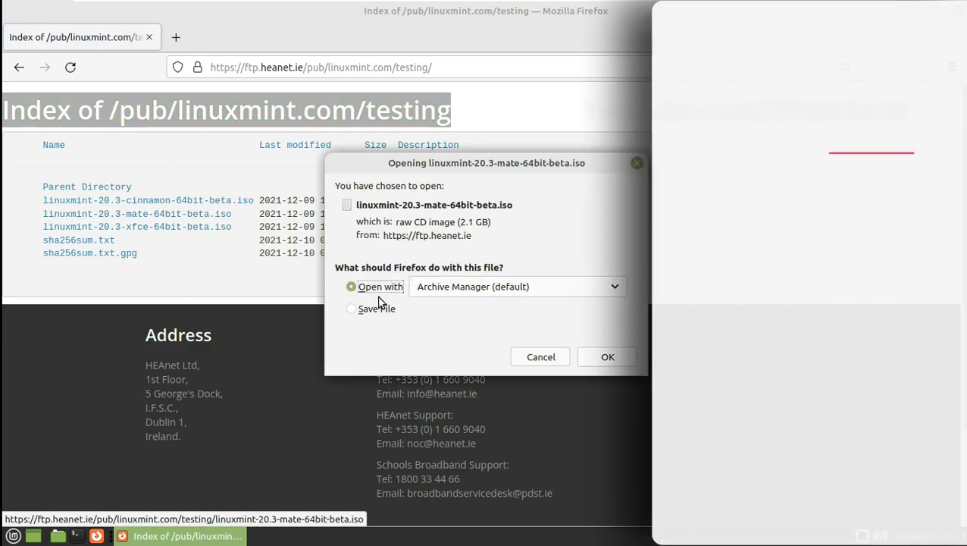
left_click(379, 309)
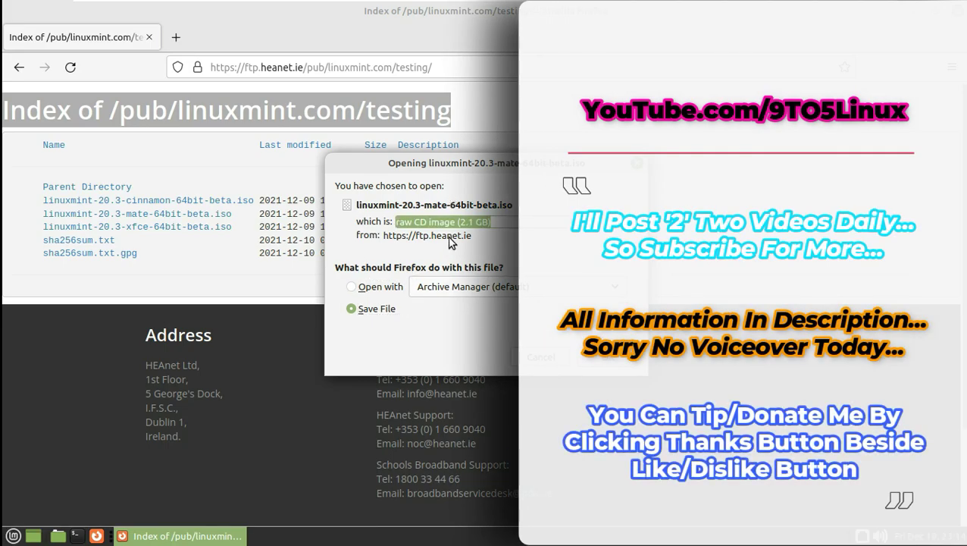
left_click(601, 361)
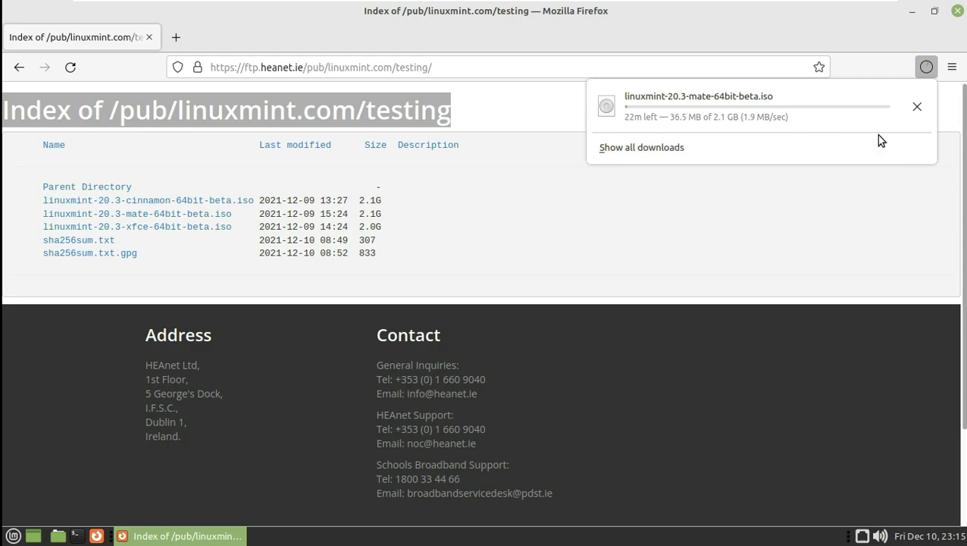
left_click(917, 106)
Go to youtube.com/9to5linux and look over the channel's home page
left_click(500, 69)
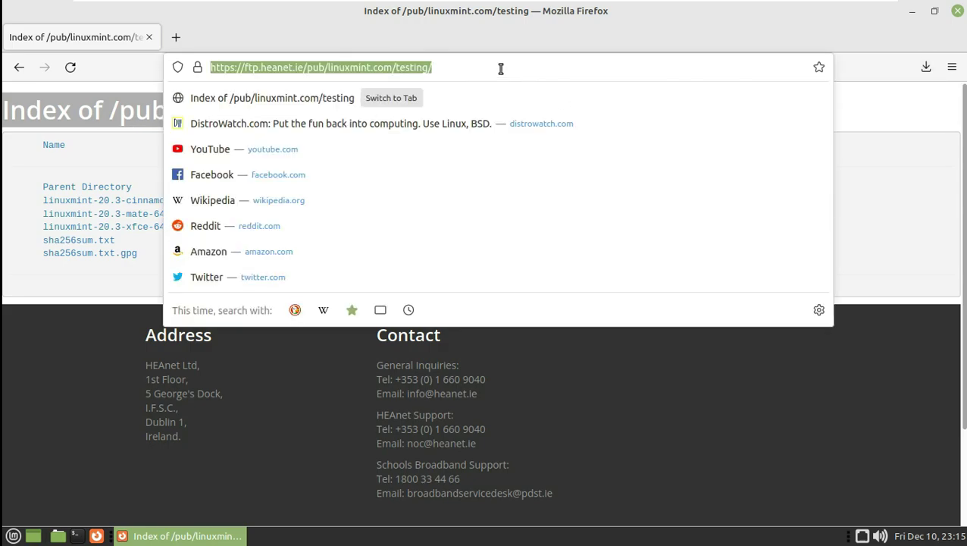
type("youtube.com/9to5linux")
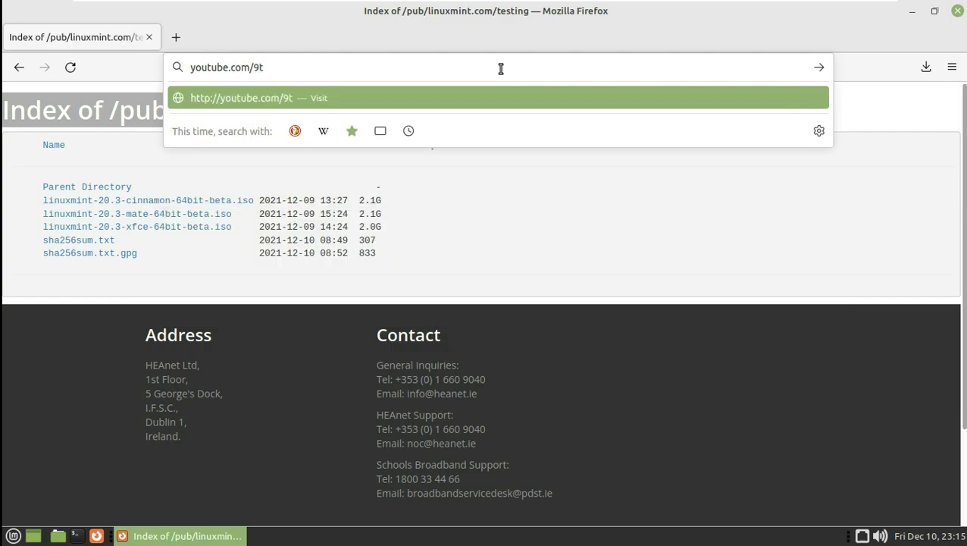
key("Return")
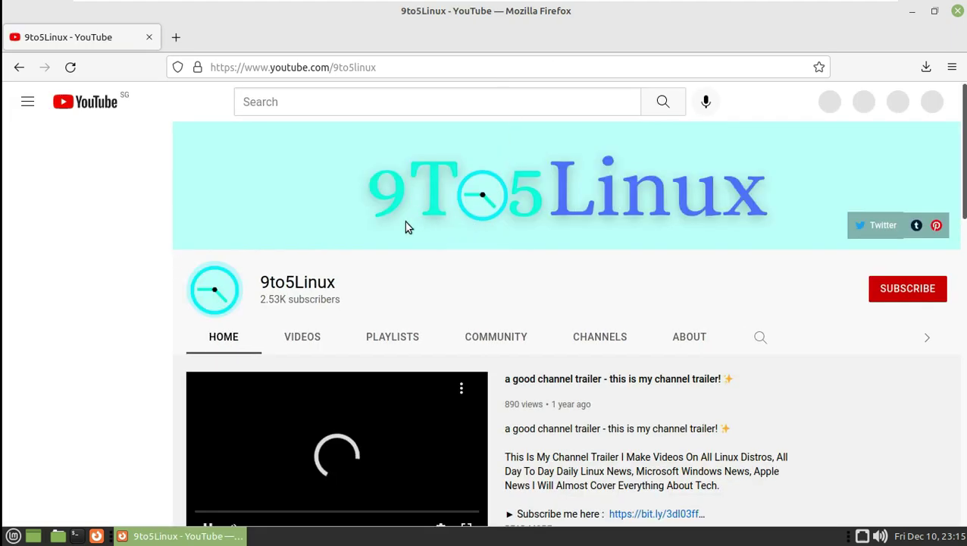
scroll(259, 413, "down", 2)
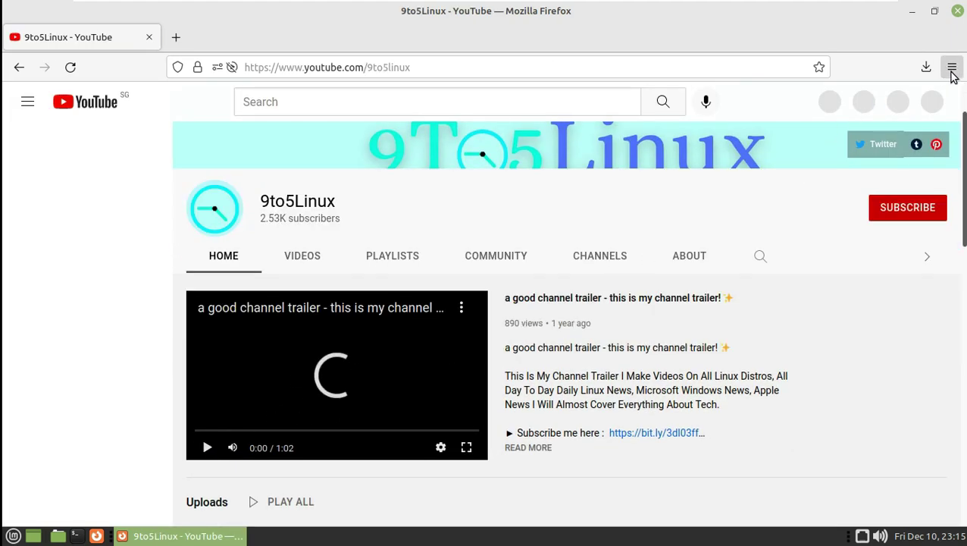
Check the browser version in the About Firefox window and close that window
left_click(952, 67)
left_click(805, 470)
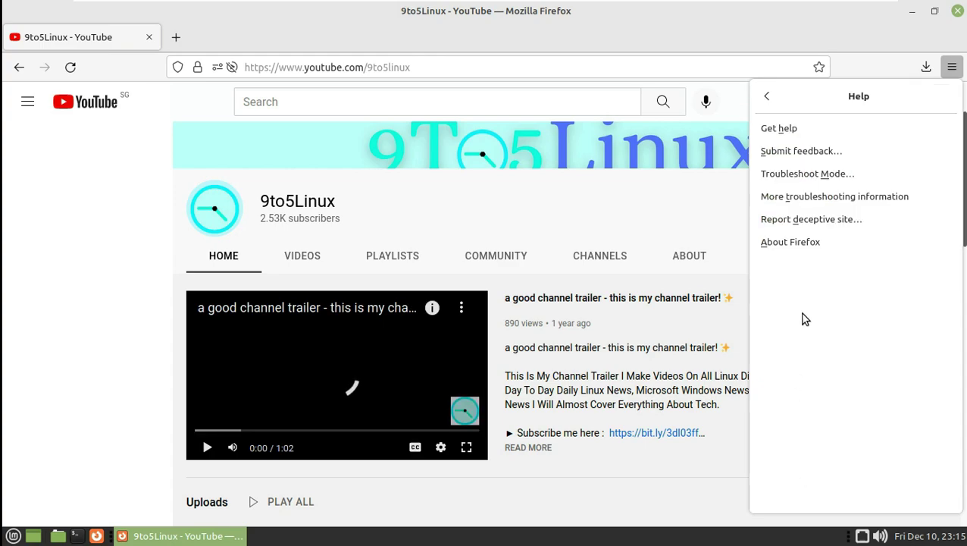
left_click(798, 243)
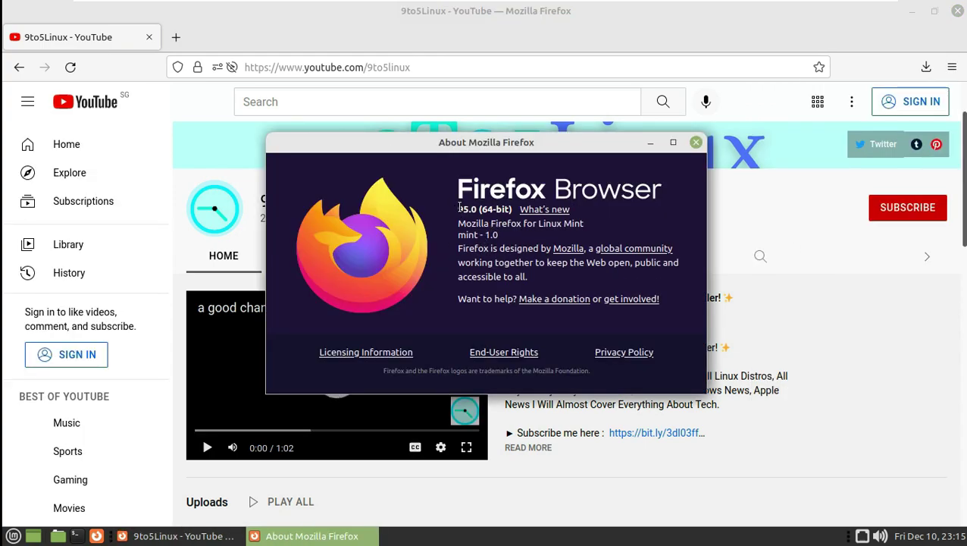
left_click_drag(455, 211, 493, 211)
left_click(696, 145)
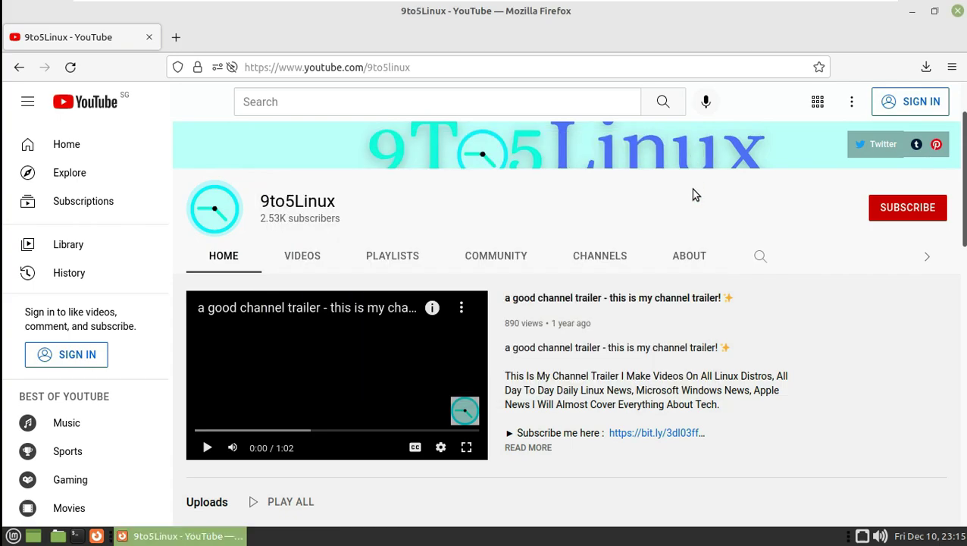
Open the channel's About page and highlight the description's sentence about daily video uploads
left_click(886, 290)
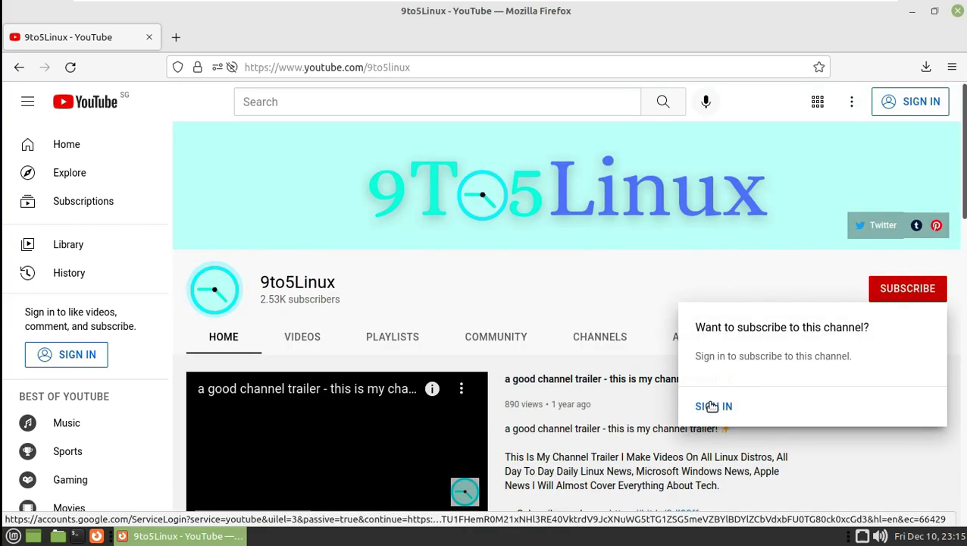
left_click(675, 337)
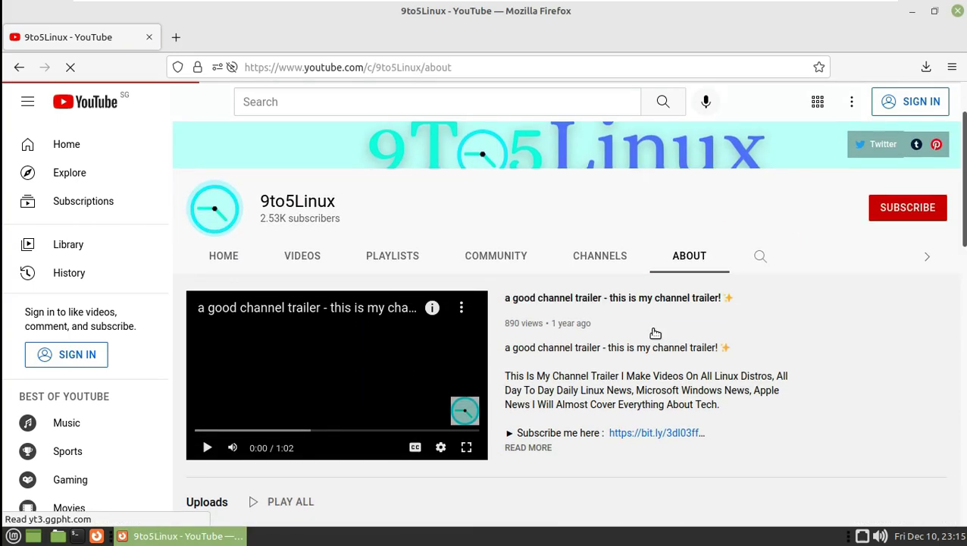
scroll(589, 367, "down", 2)
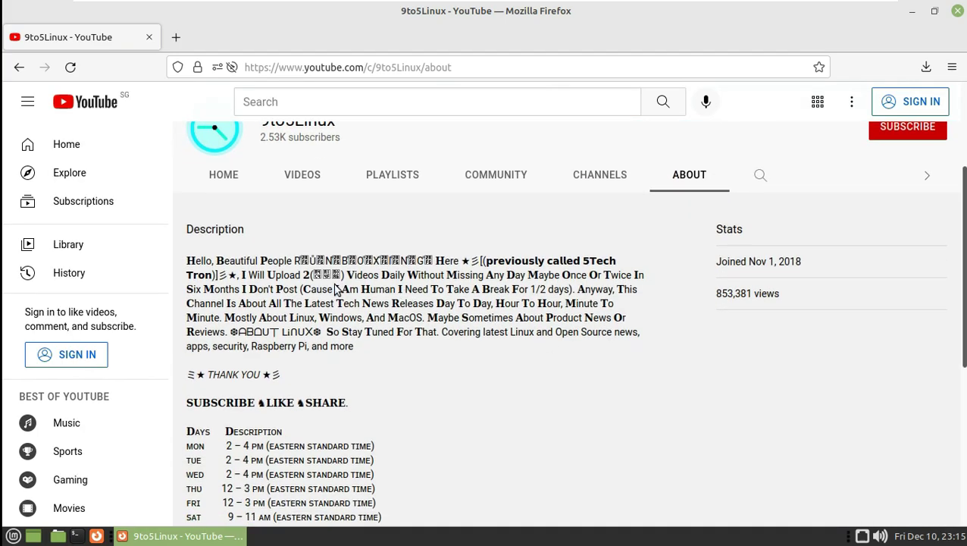
left_click_drag(241, 276, 525, 276)
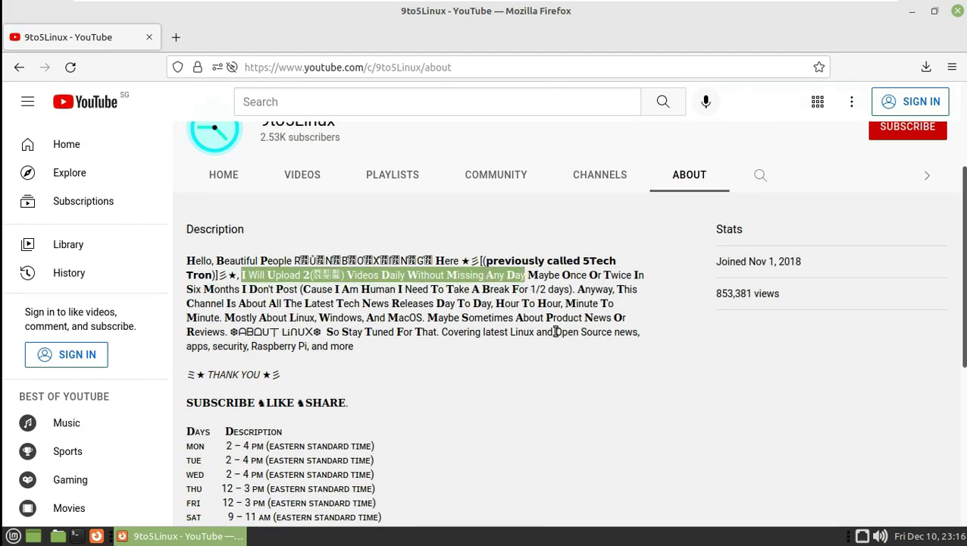
scroll(571, 386, "down", 1)
Highlight the weekly upload schedule and the Links heading on the channel's About page
left_click(567, 381)
scroll(567, 381, "down", 1)
left_click_drag(186, 239, 396, 373)
scroll(460, 348, "down", 2)
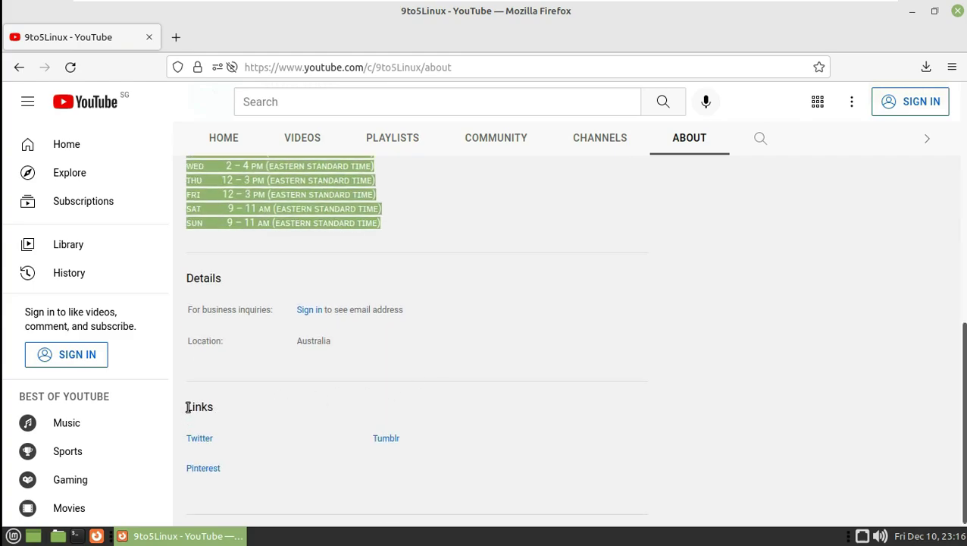
left_click_drag(186, 409, 216, 418)
scroll(708, 395, "up", 6)
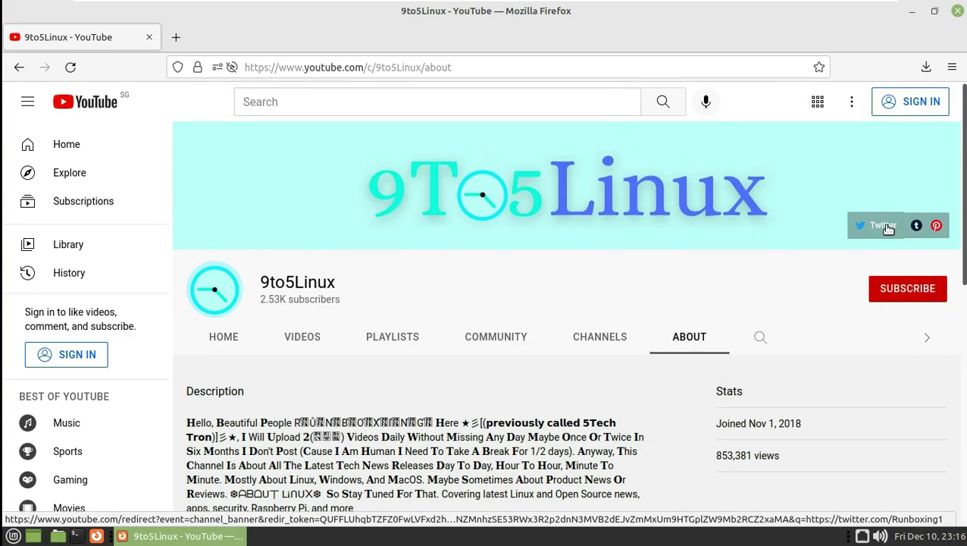
Bring up the channel's subscribe prompt, dismiss it and close the browser
left_click(890, 286)
left_click(818, 126)
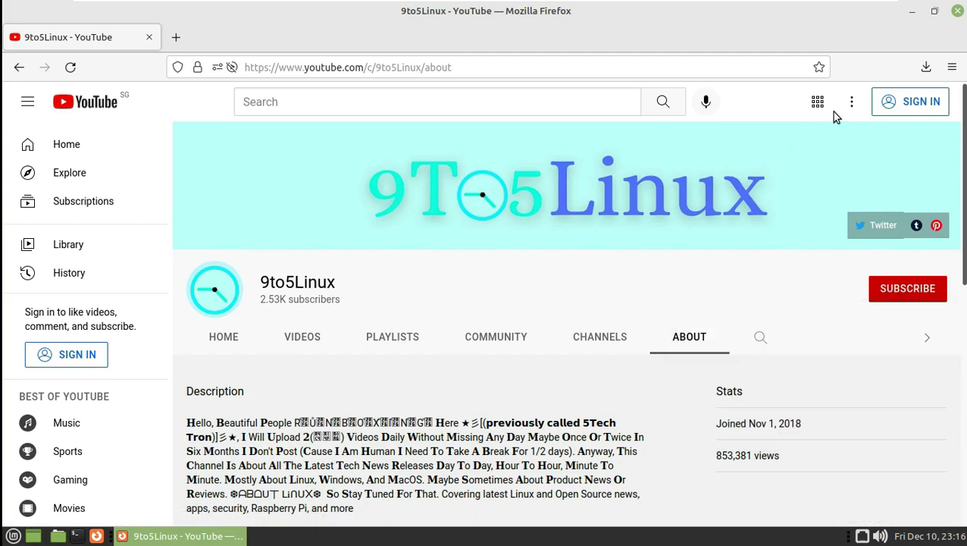
left_click(956, 14)
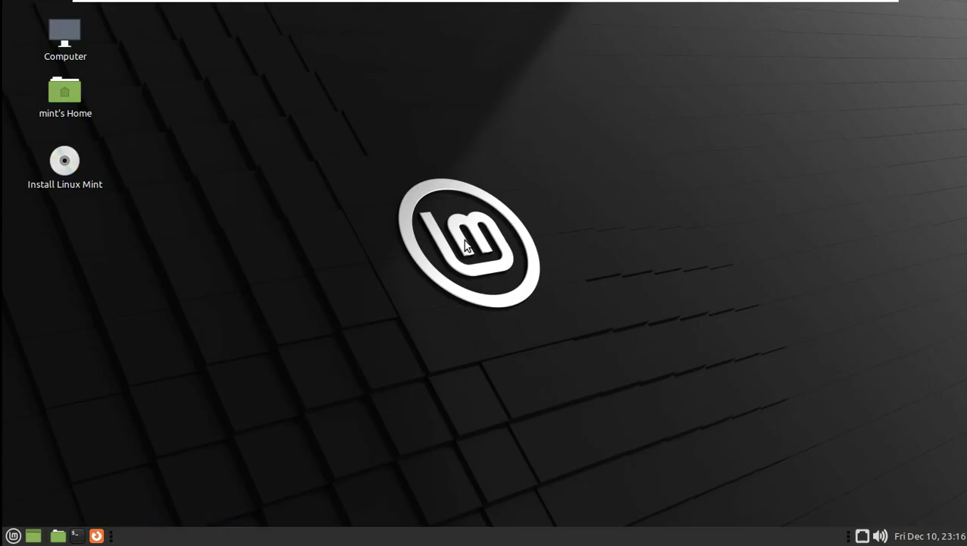
Launch the Linux Mint installer from the desktop
left_click(68, 167)
left_click(151, 185)
left_click(64, 167)
key("Return")
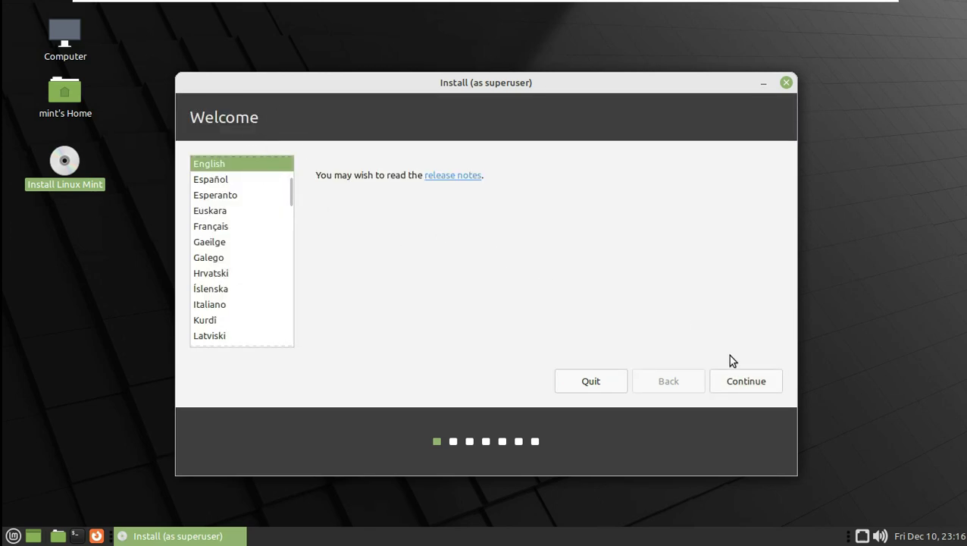
Accept English as the language and English (US) as the keyboard layout, and continue without installing multimedia codecs
left_click(740, 381)
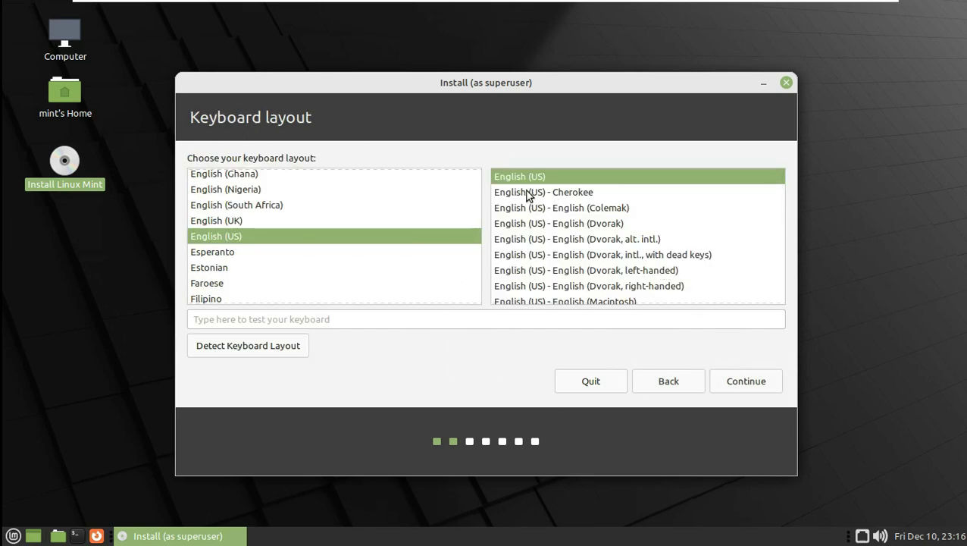
left_click(744, 380)
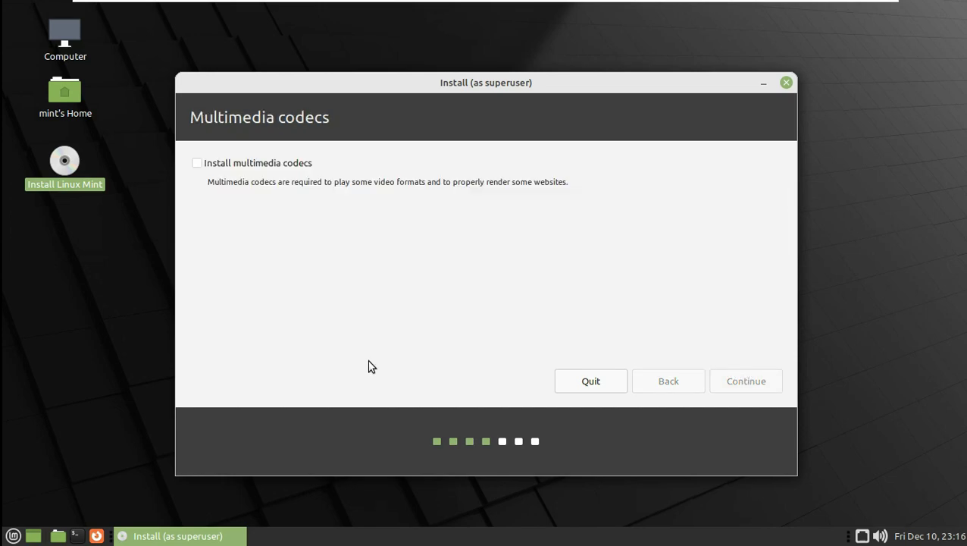
left_click(736, 386)
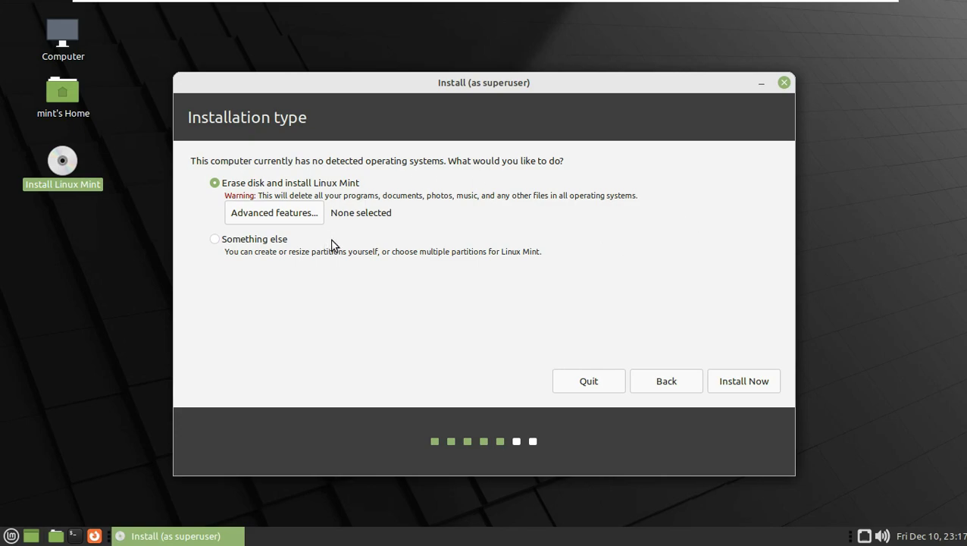
Keep the erase-disk installation with no advanced features, start the install and confirm writing the changes to disk
left_click(283, 213)
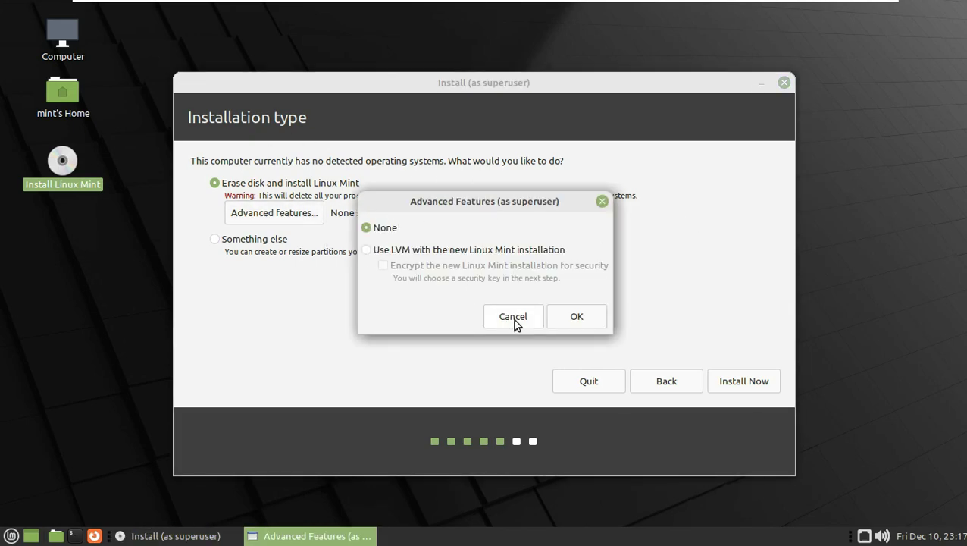
left_click(513, 319)
left_click(267, 238)
left_click(253, 184)
left_click(753, 386)
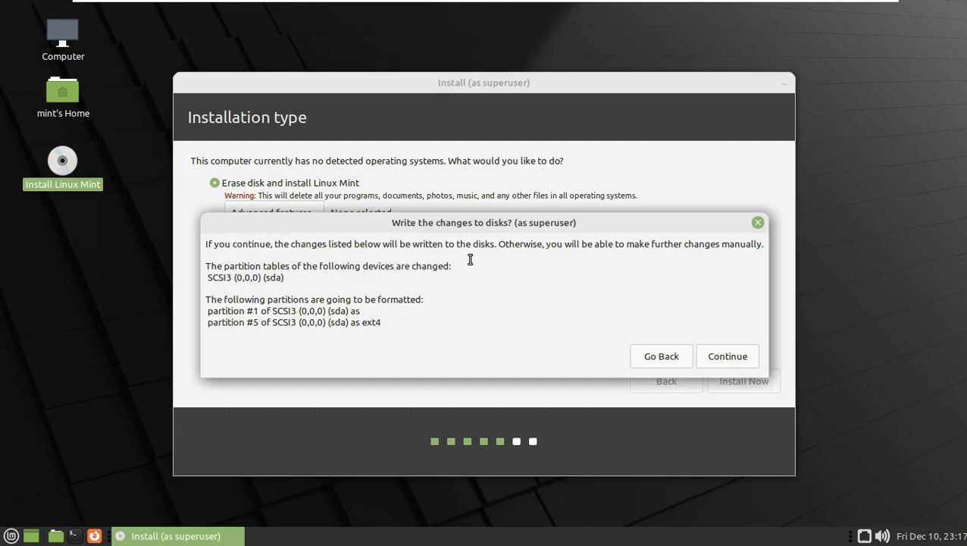
left_click(728, 356)
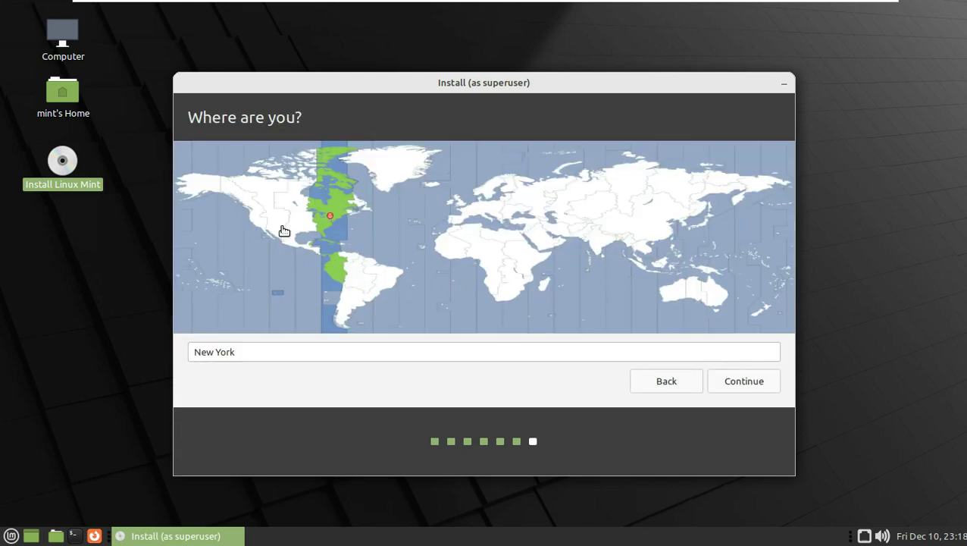
Set the installation's location to Los Angeles on the time zone map and continue
left_click(254, 224)
triple_click(255, 352)
left_click(677, 304)
left_click(713, 305)
left_click(260, 226)
left_click(255, 216)
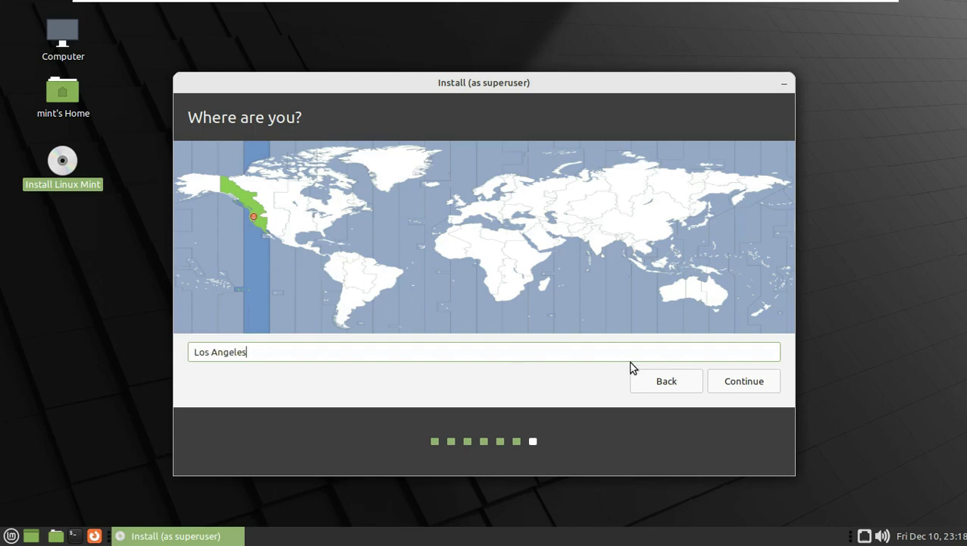
left_click(723, 378)
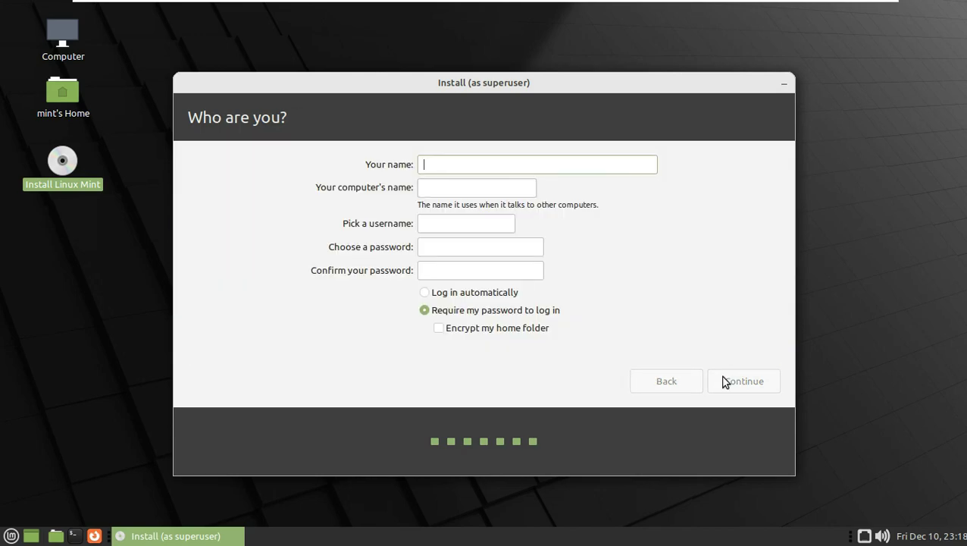
Choose automatic login, enter runboxing as the name and username, and shorten the computer's name to runboxing
left_click(503, 293)
left_click(479, 162)
type("runboxing")
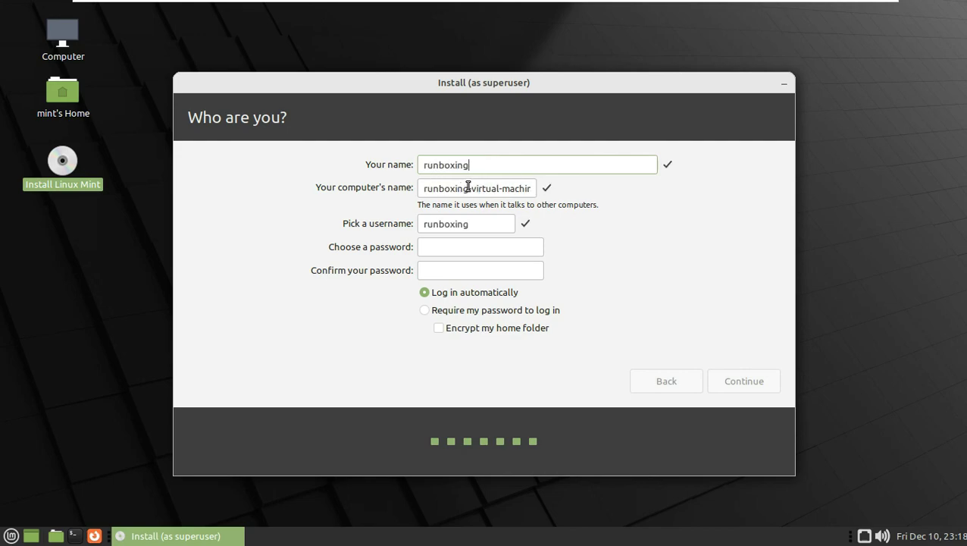
left_click_drag(468, 187, 578, 187)
key("BackSpace")
Enter and confirm the account password, and continue with the installation
left_click(502, 248)
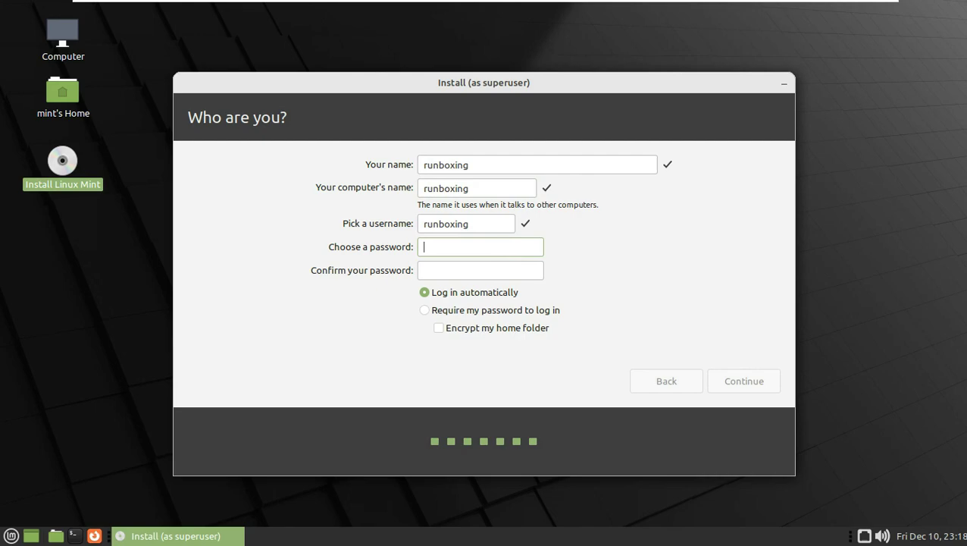
type("*****")
left_click(497, 274)
type("*****")
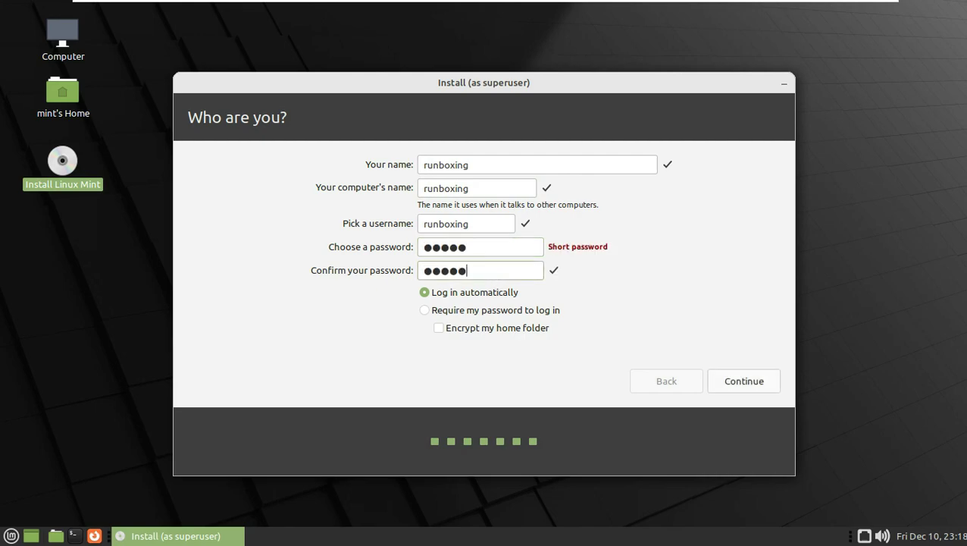
left_click(721, 384)
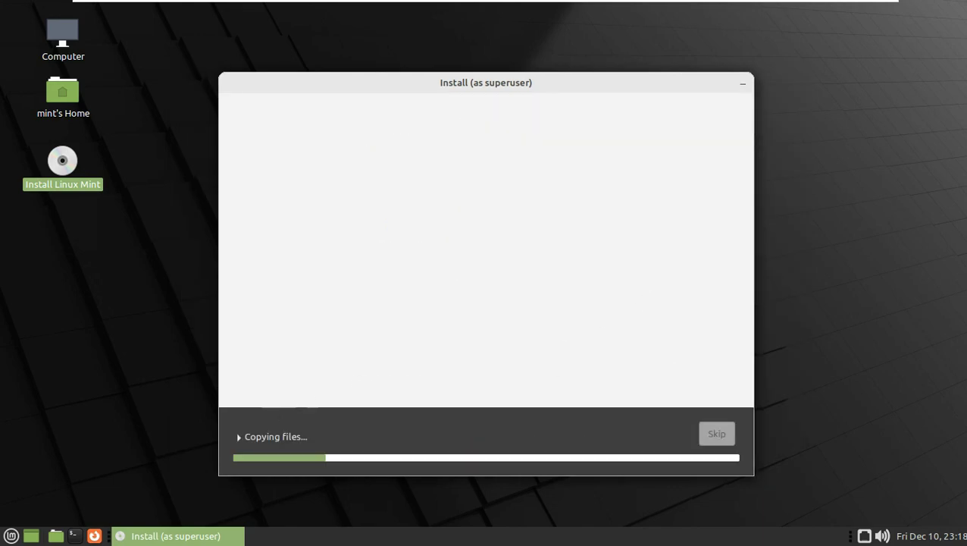
Expand the file-copy details during installation and restart the computer once the installation completes
left_click(245, 436)
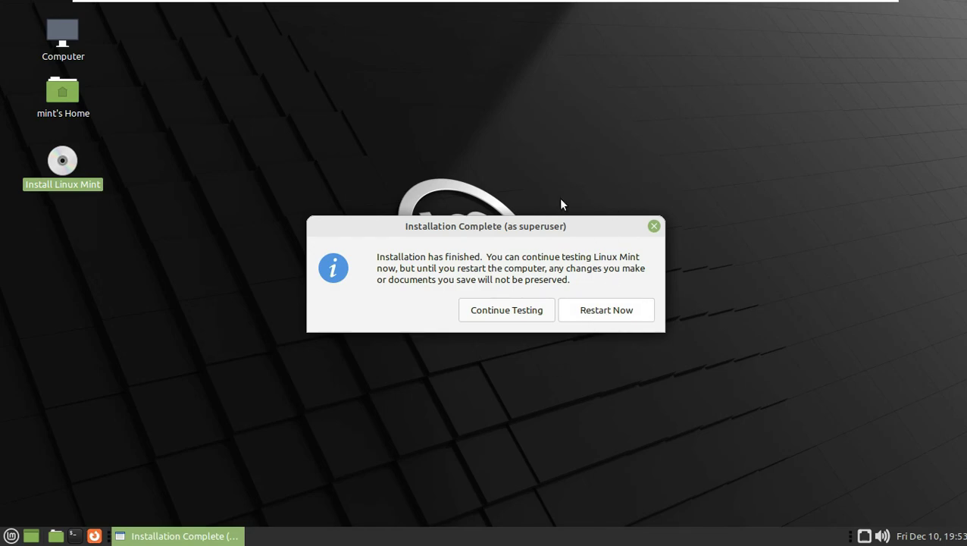
left_click(609, 312)
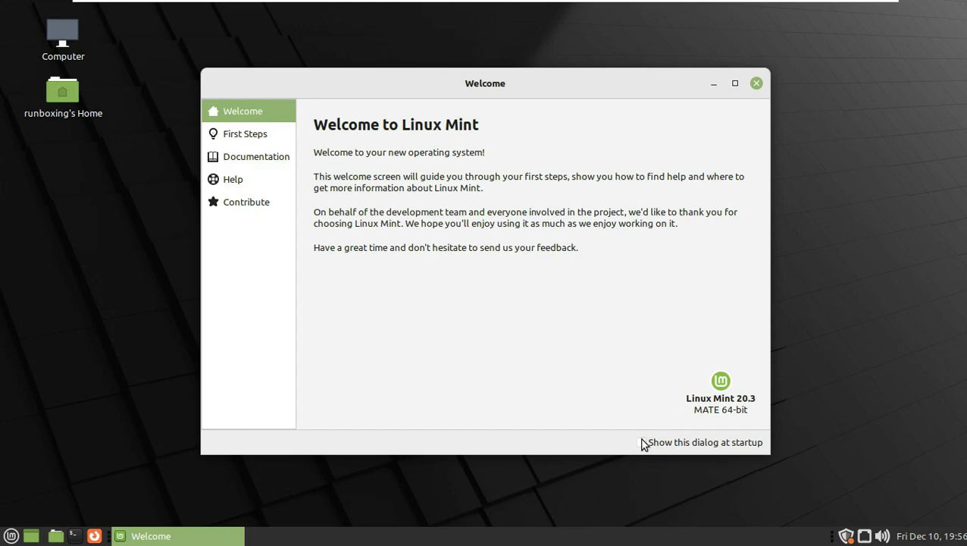
Open the First Steps page of the Welcome window and try the dark desktop theme, returning to the light one
left_click(274, 137)
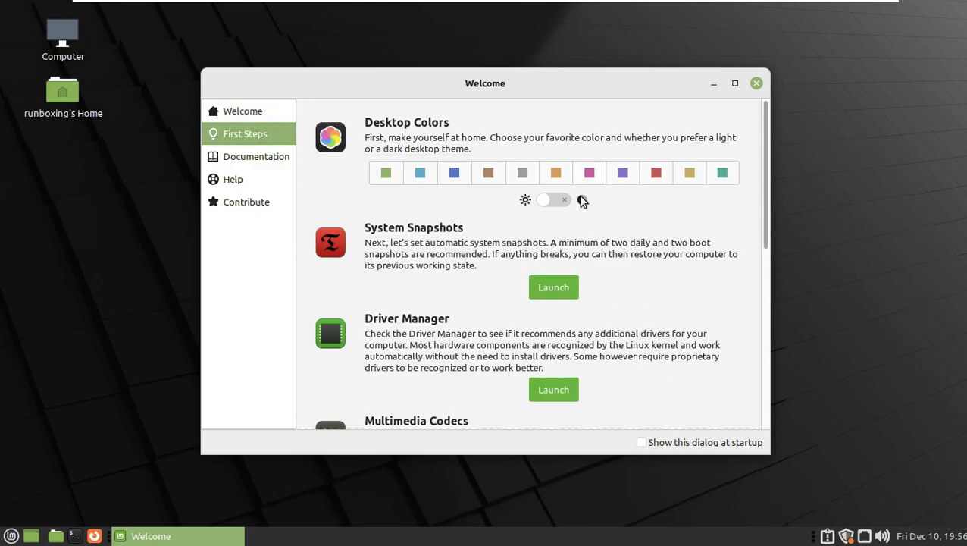
left_click(565, 199)
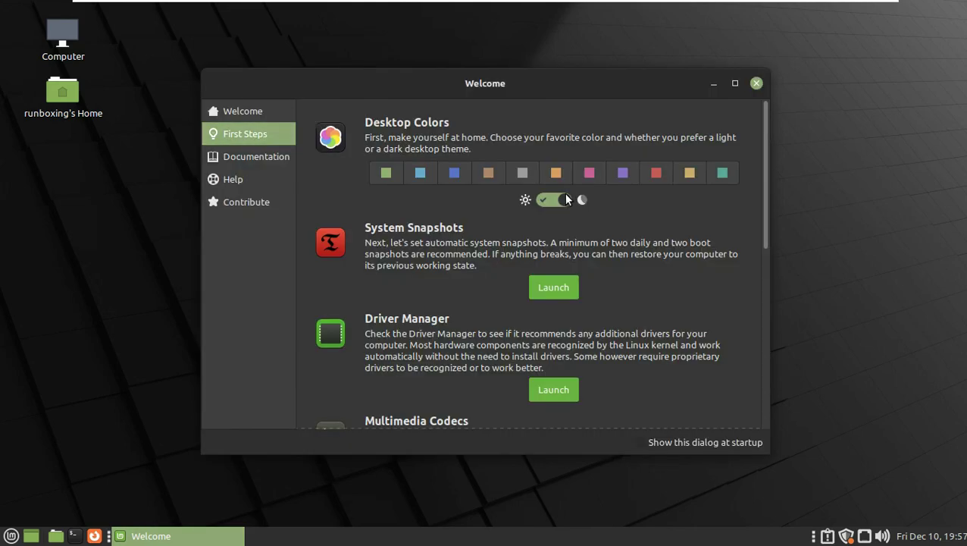
left_click(566, 199)
Launch Timeshift from System Snapshots, authenticate with the account password and finish the setup wizard using RSYNC
left_click(566, 288)
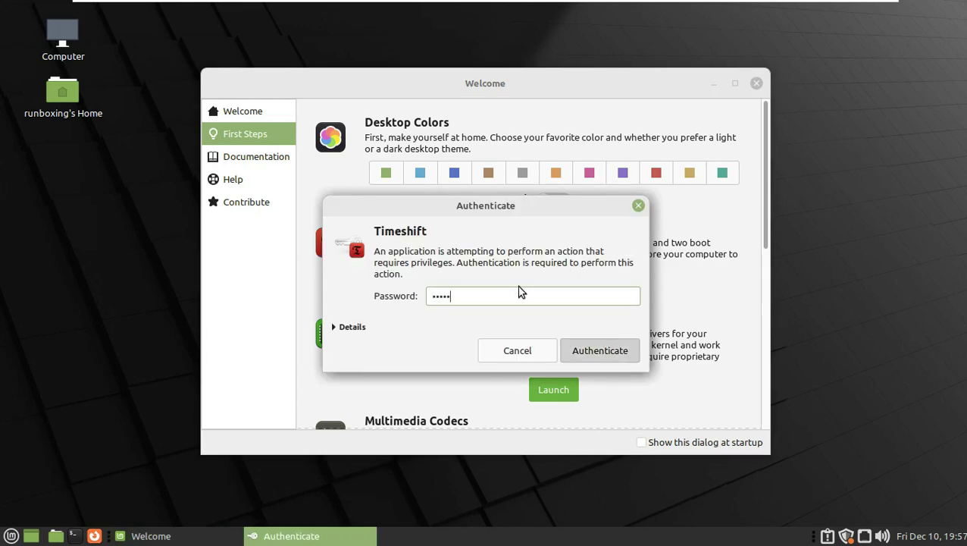
key("Return")
left_click(316, 140)
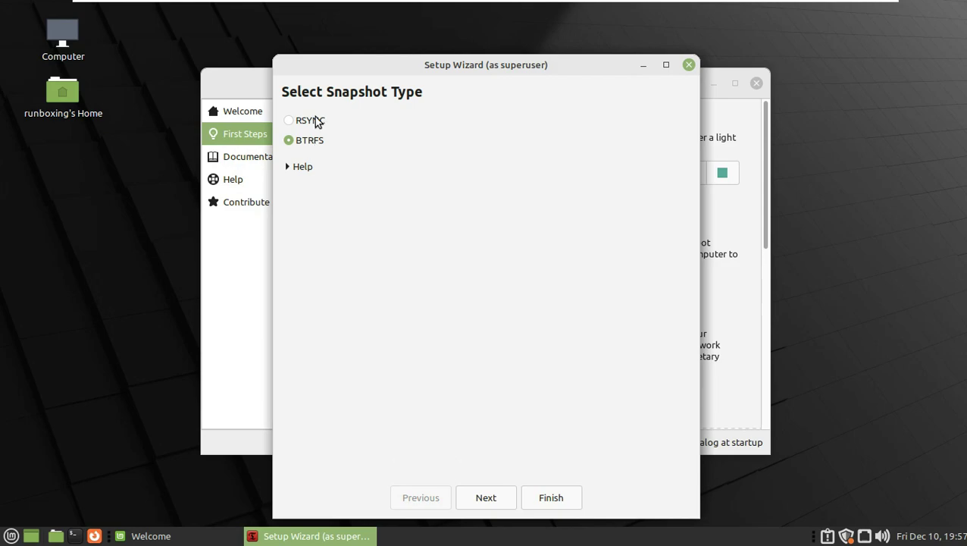
left_click(543, 499)
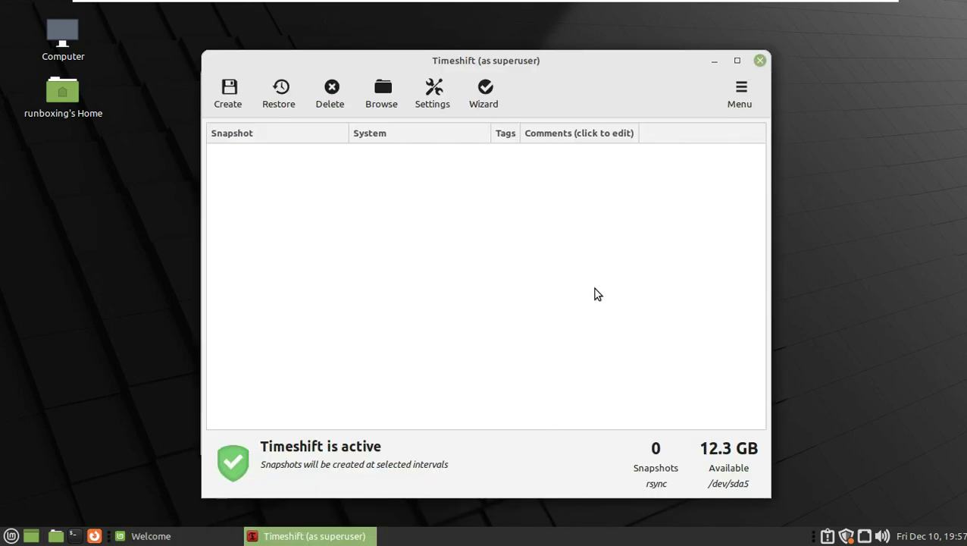
View Timeshift's About information and close Timeshift
left_click(739, 95)
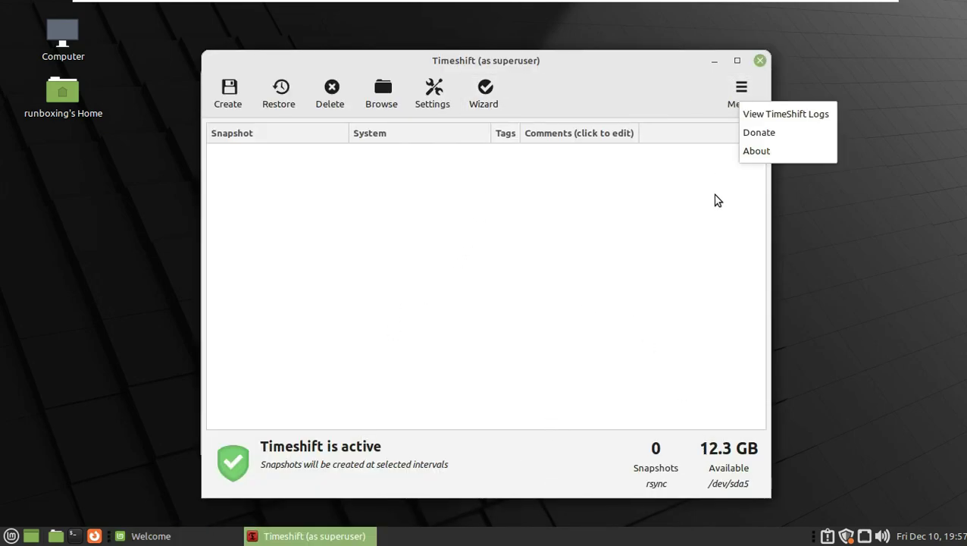
left_click(743, 151)
left_click(566, 384)
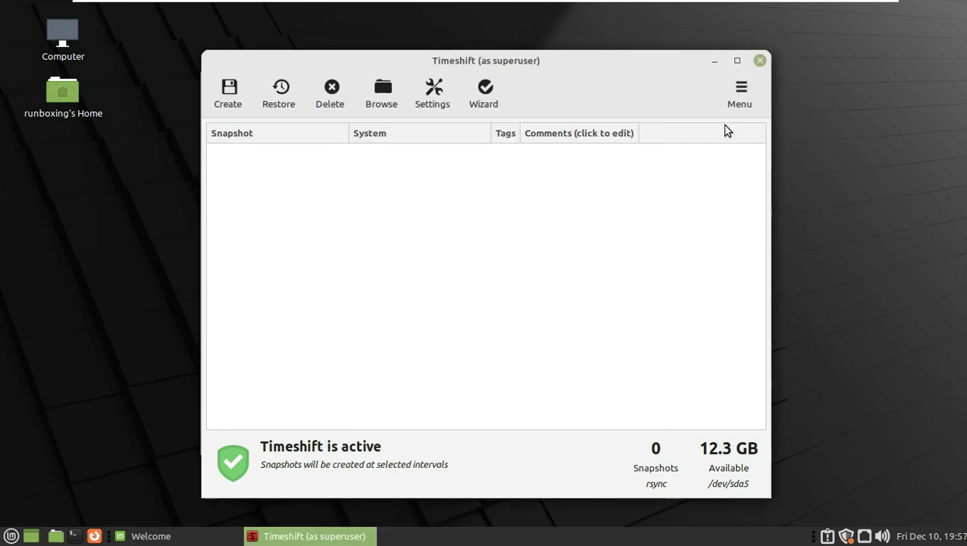
left_click(759, 60)
Launch Update Manager from the First Steps page and accept its introduction to list the available updates
scroll(573, 299, "down", 3)
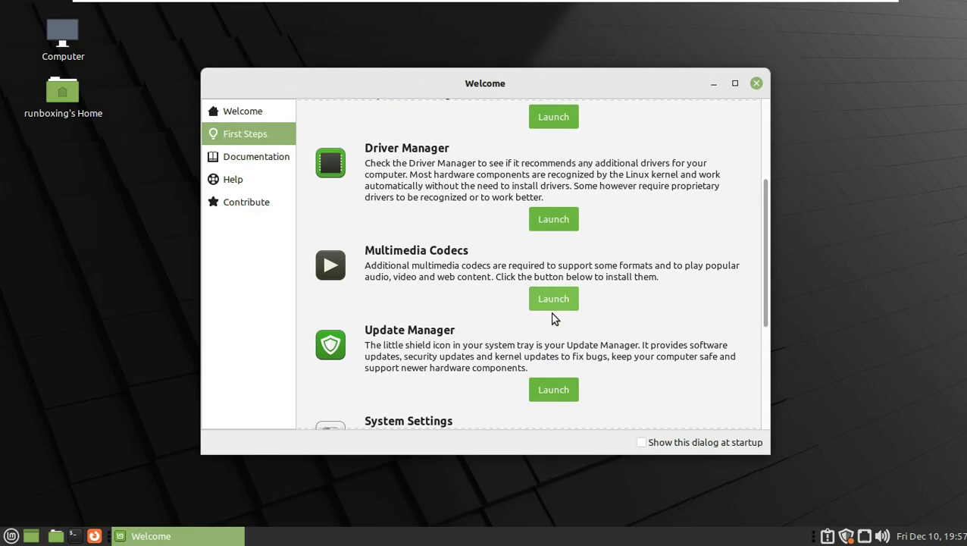
left_click(536, 390)
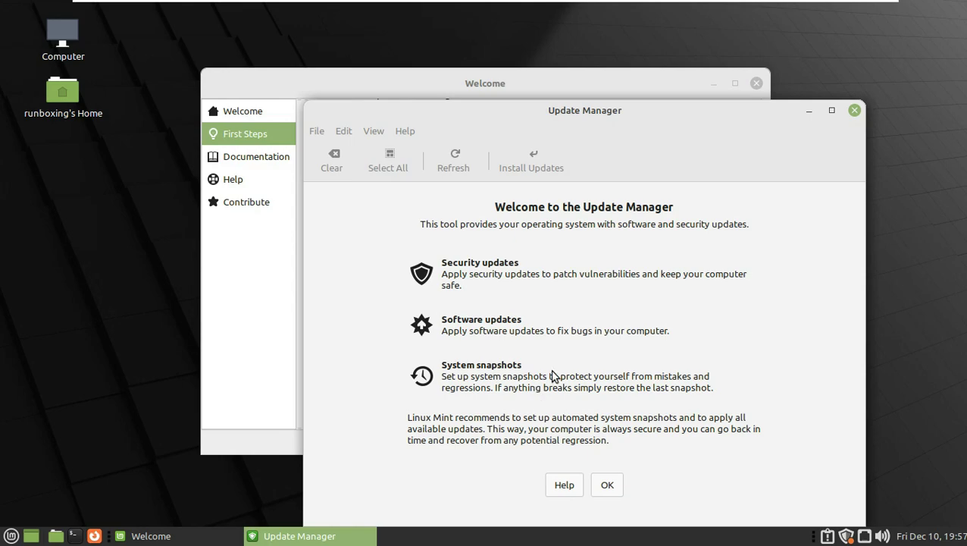
left_click(607, 489)
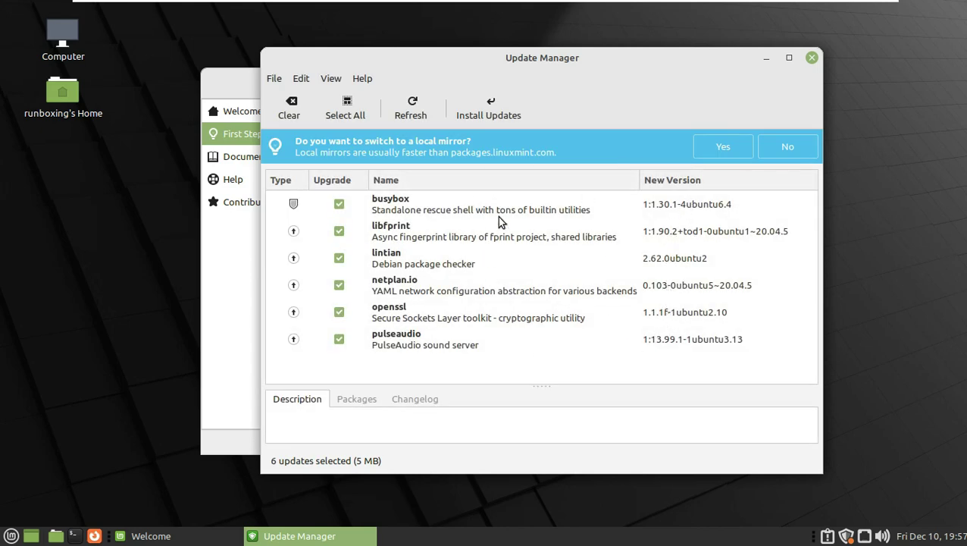
Install all selected updates, authenticating with the account password, and show the individual files being downloaded
left_click(515, 110)
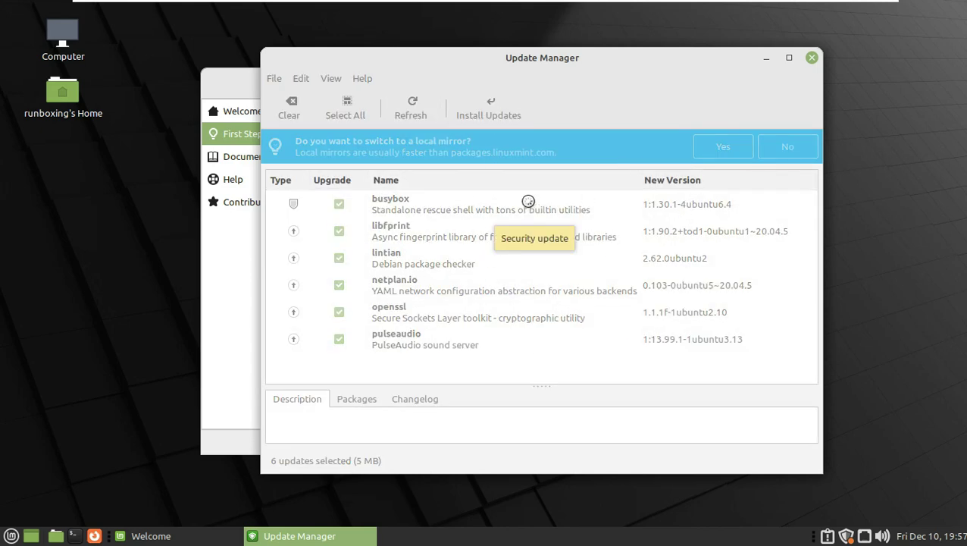
type("•••••")
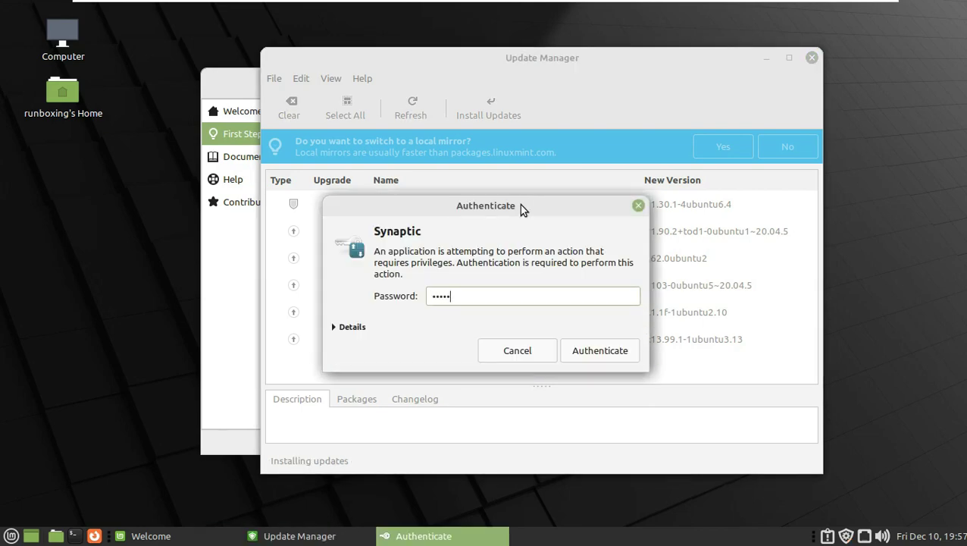
key("Return")
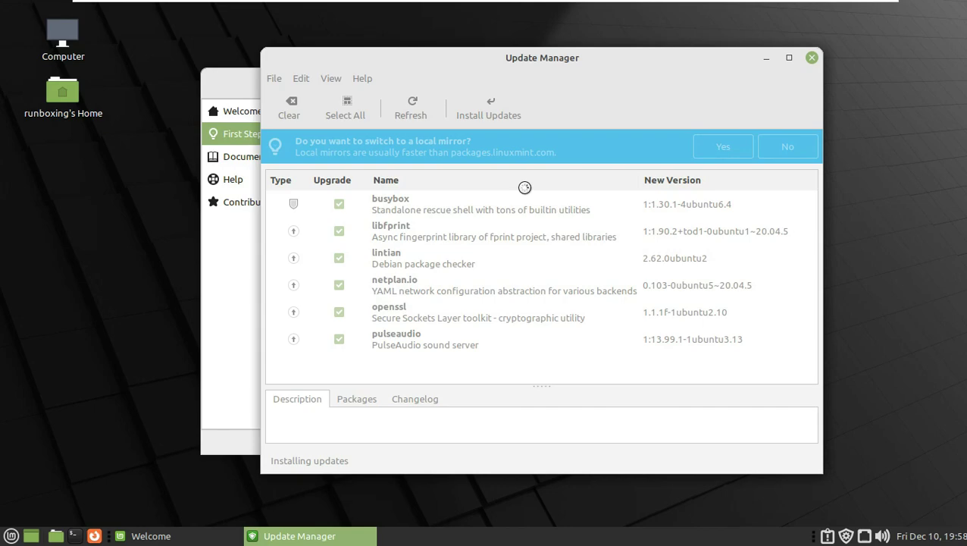
left_click(423, 244)
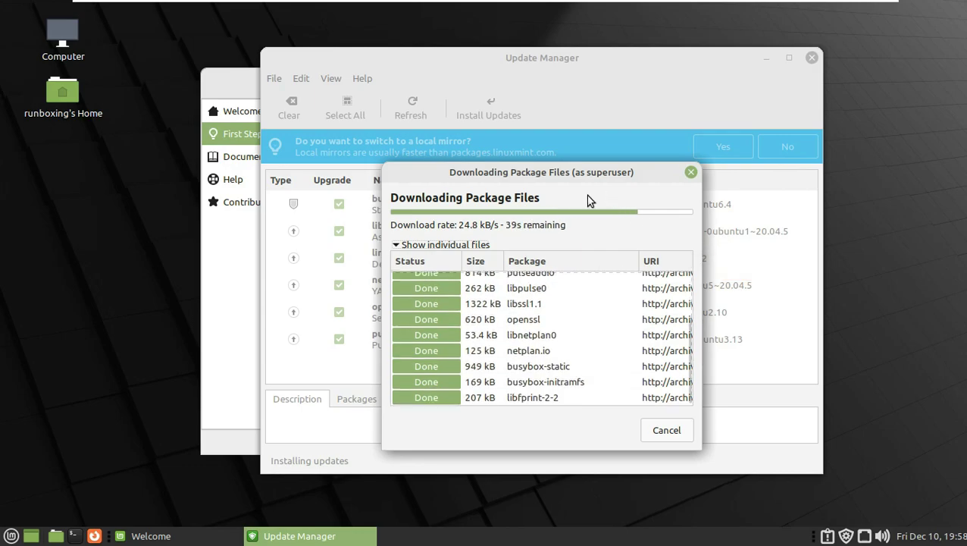
Look over the remaining First Steps entries down to Firewall and close the Welcome window
left_click(244, 273)
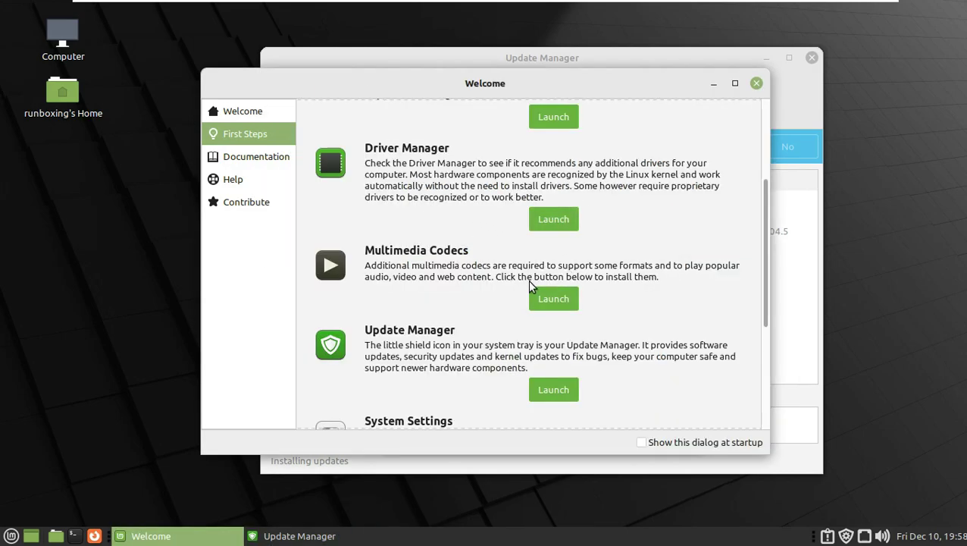
scroll(531, 282, "down", 5)
scroll(538, 279, "down", 2)
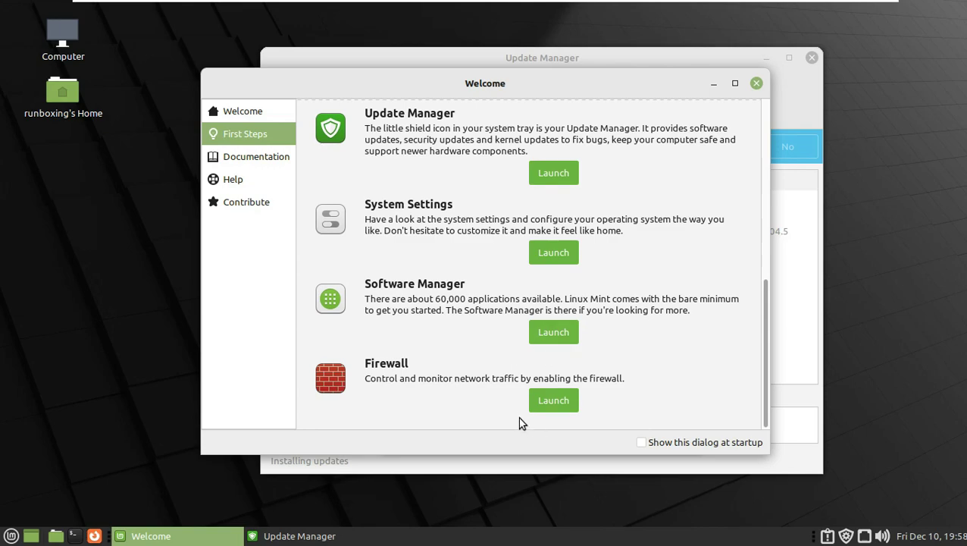
left_click(756, 83)
Check the clock's calendar and the network and update status items in the system tray
left_click(944, 536)
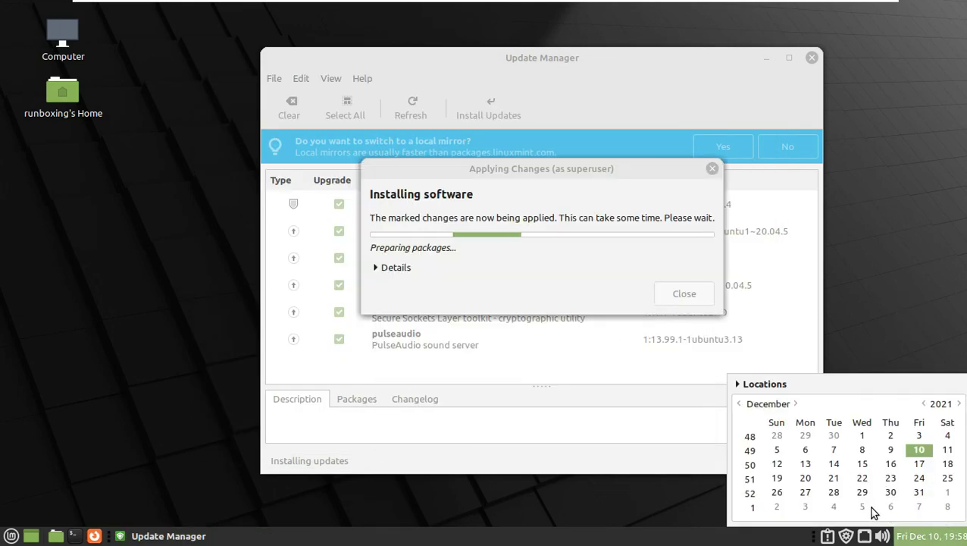
mouse_move(884, 536)
left_click(924, 535)
left_click(864, 536)
left_click(846, 536)
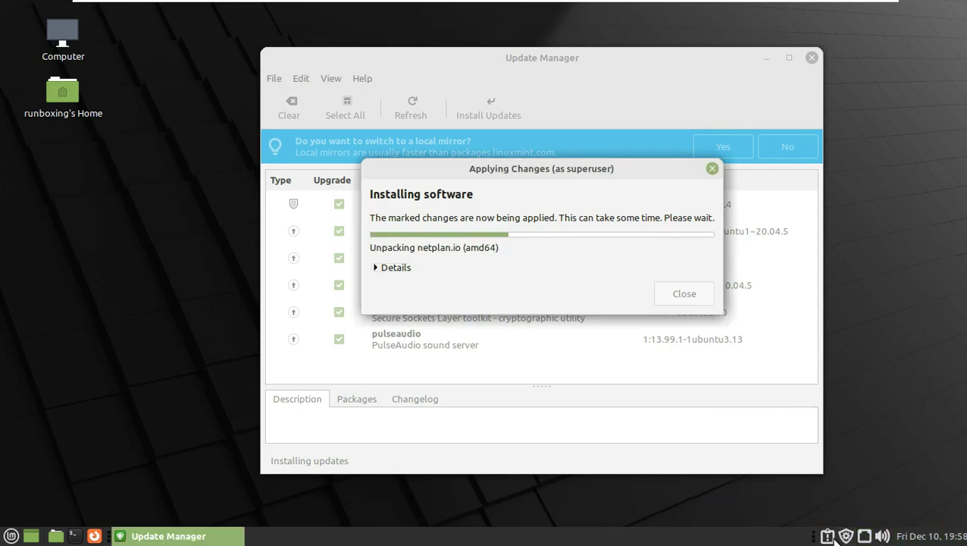
Open a terminal window, and bring the running update installation forward to expand its details
left_click(71, 533)
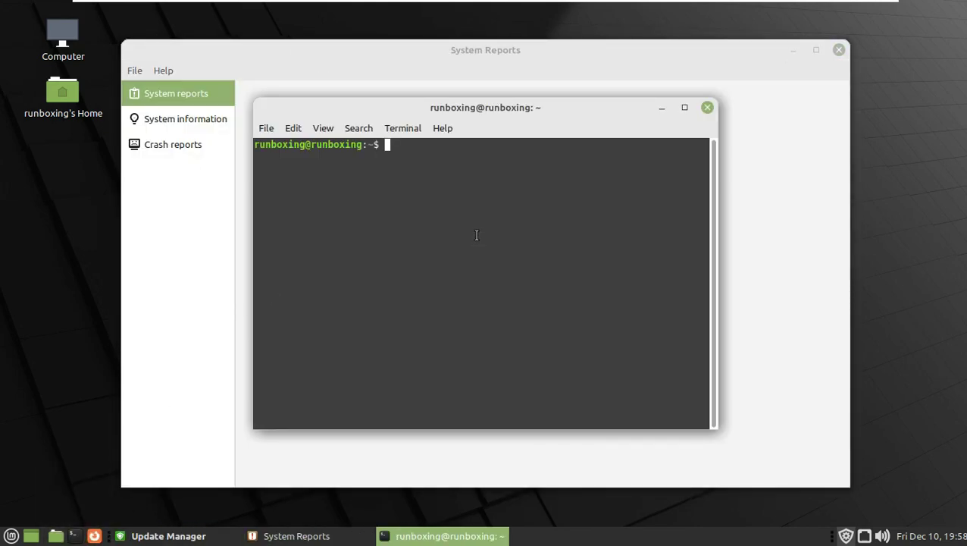
left_click(313, 535)
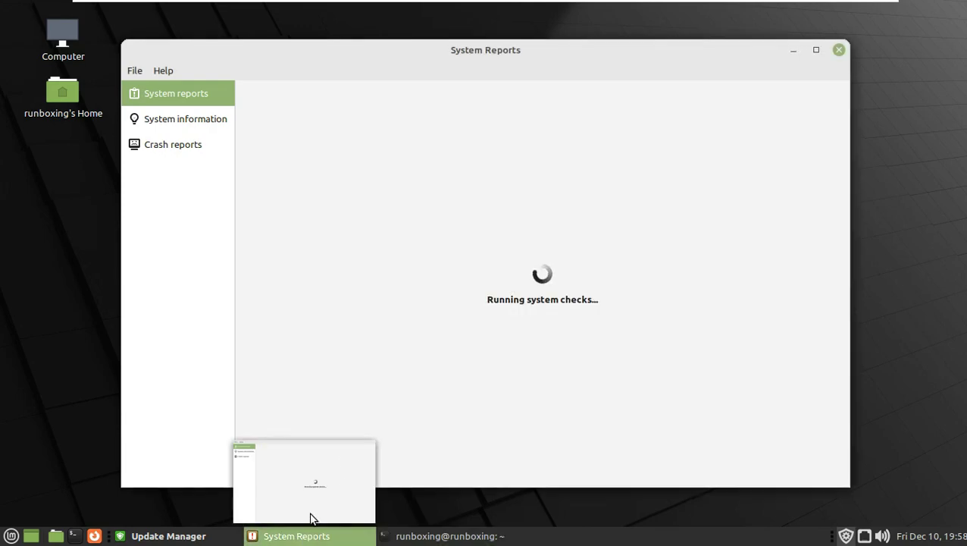
left_click(215, 534)
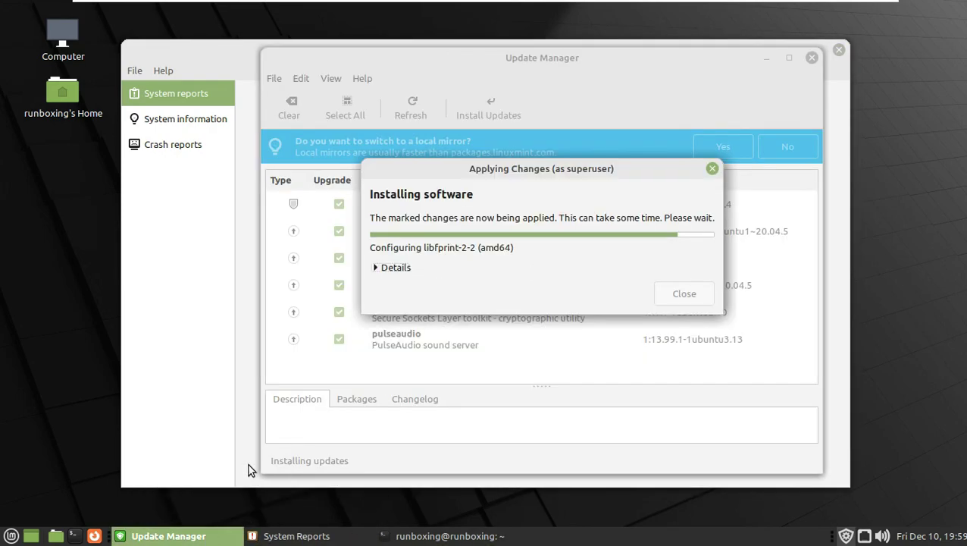
left_click(377, 267)
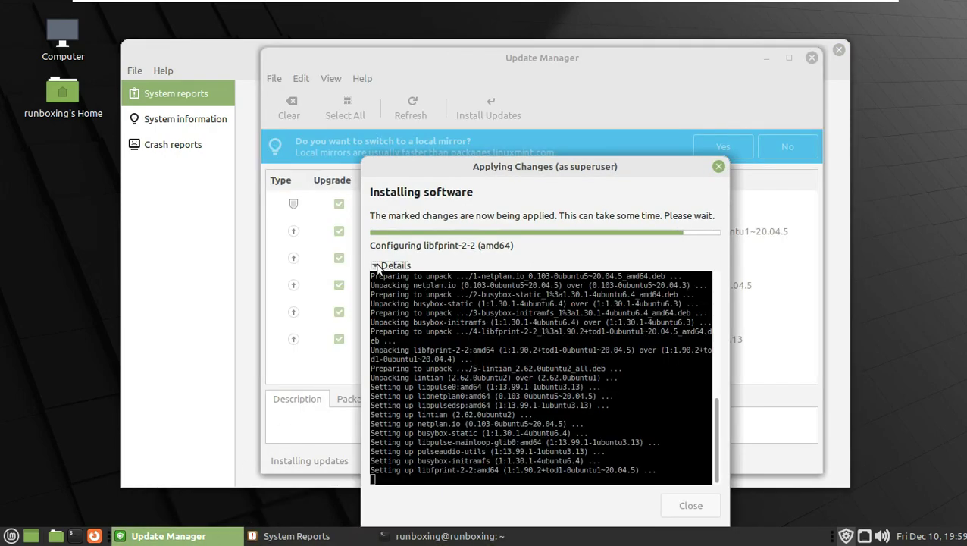
Run neofetch in the terminal and maximize the window to view the system information
left_click(496, 535)
type("neofet")
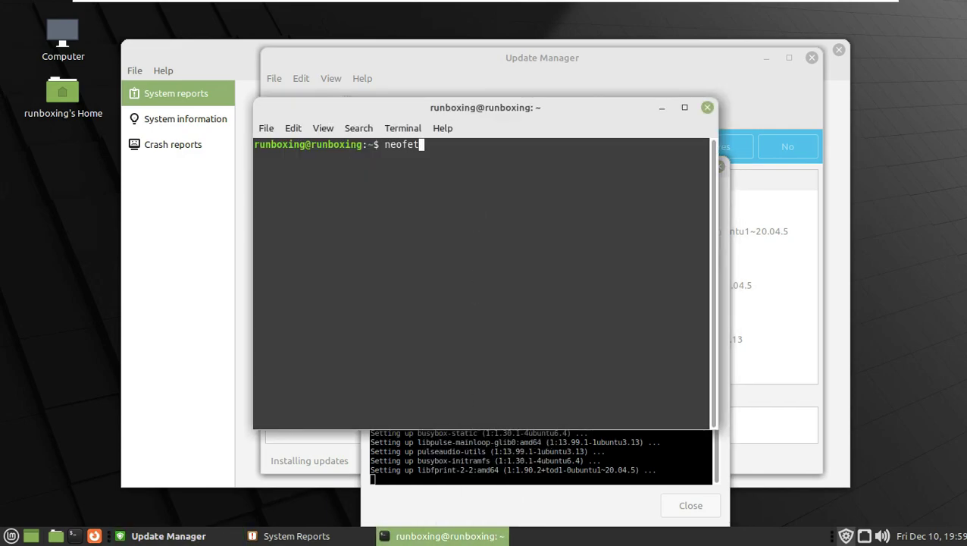
type("ch")
key("Return")
left_click(684, 107)
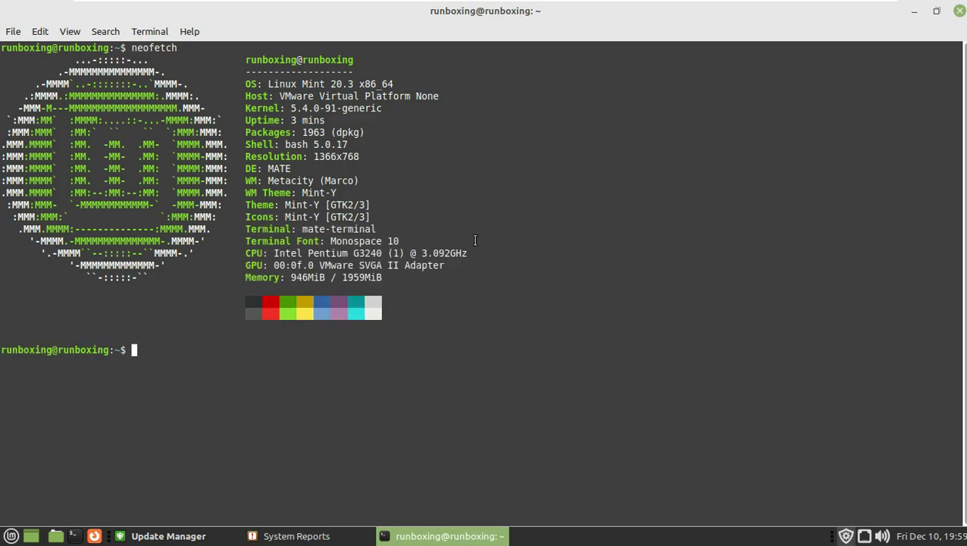
Highlight the neofetch system information, and close the terminal and the System Reports window
left_click_drag(397, 279, 2, 60)
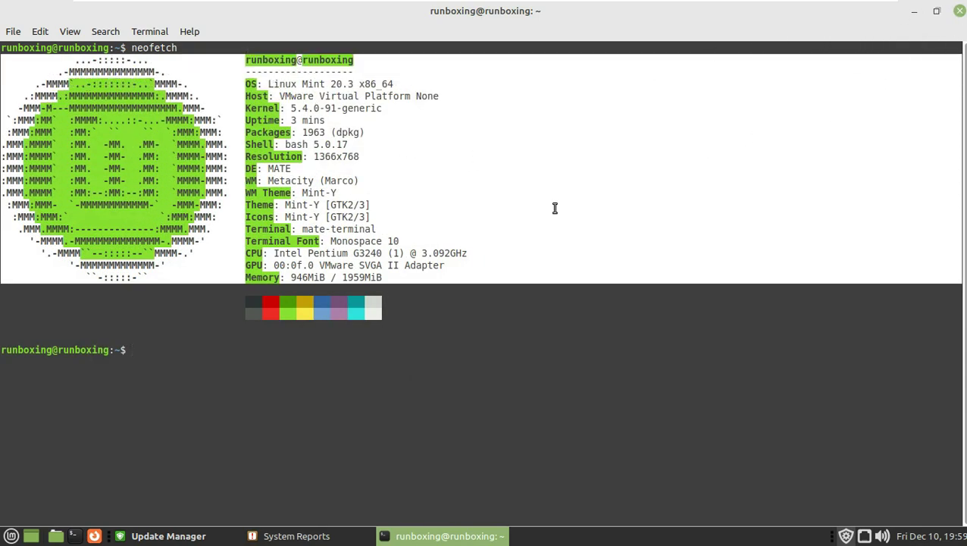
left_click(958, 11)
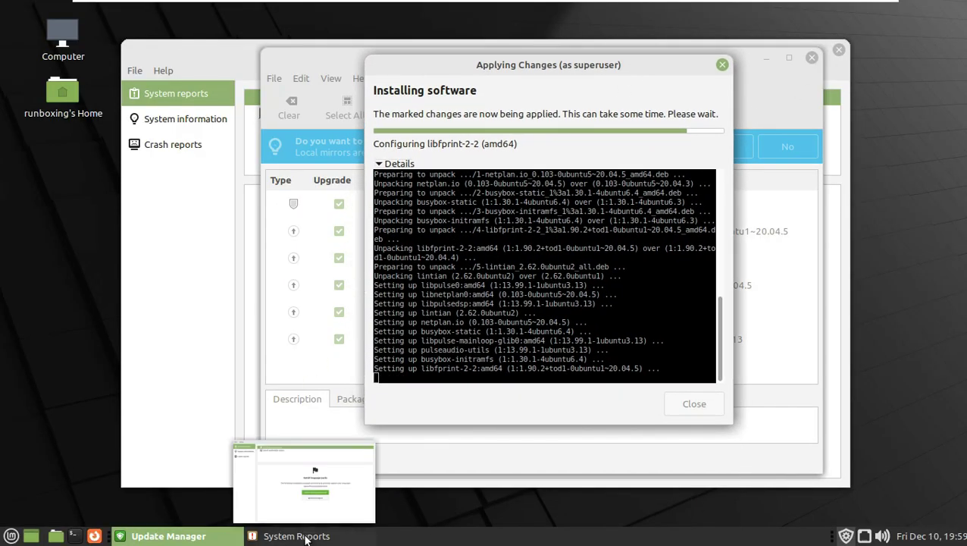
left_click(296, 536)
left_click(839, 49)
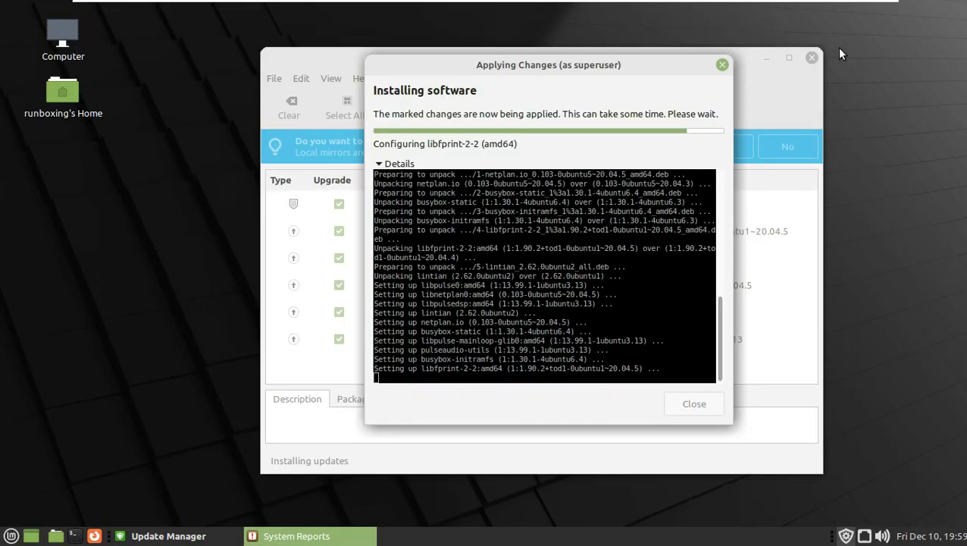
Browse the full application list through the Accessories, Graphics, Internet, Office, and Sound & Video categories
left_click(11, 535)
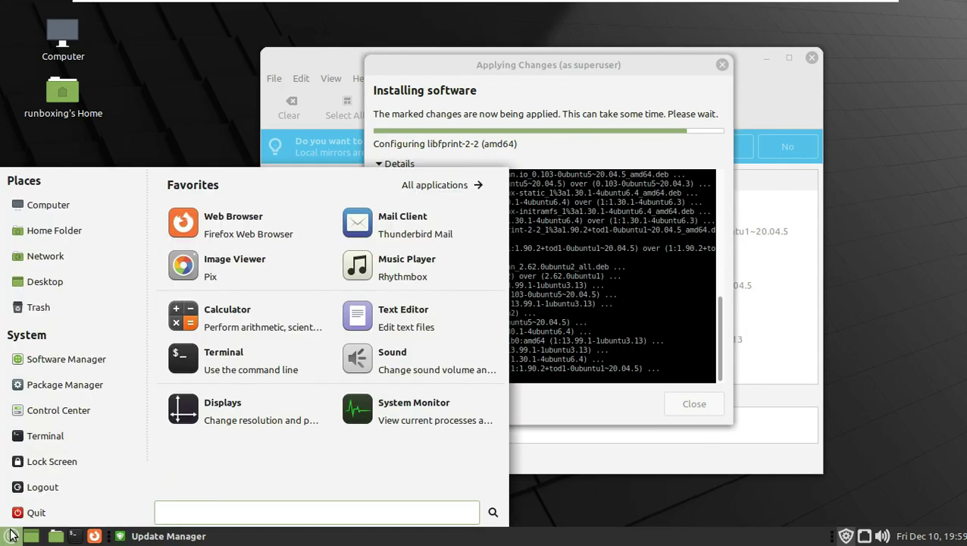
left_click(441, 191)
left_click(246, 239)
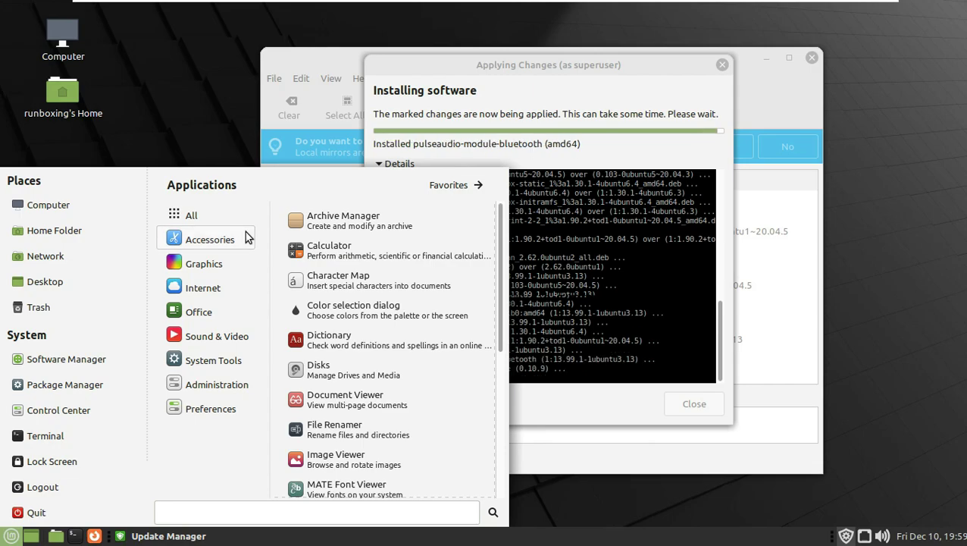
scroll(363, 231, "down", 5)
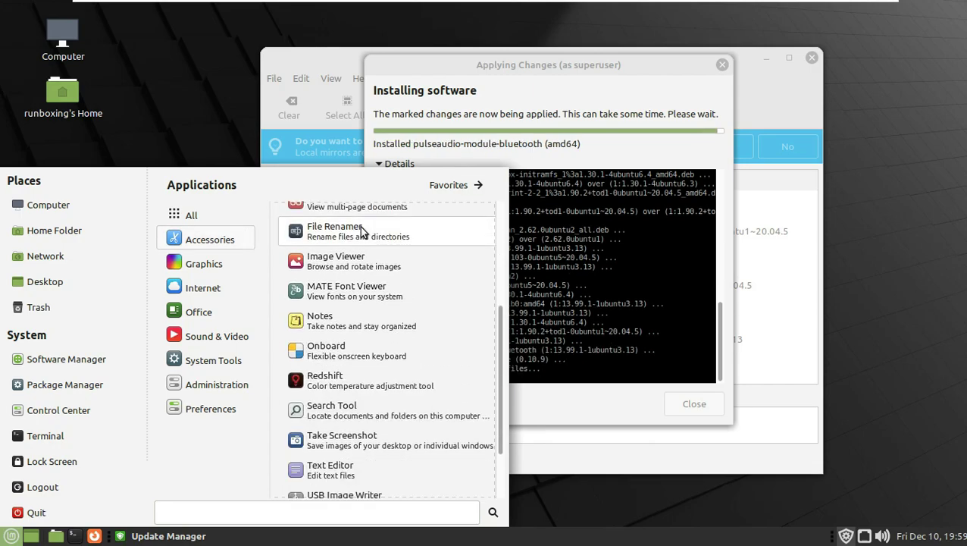
scroll(362, 231, "down", 3)
left_click(190, 266)
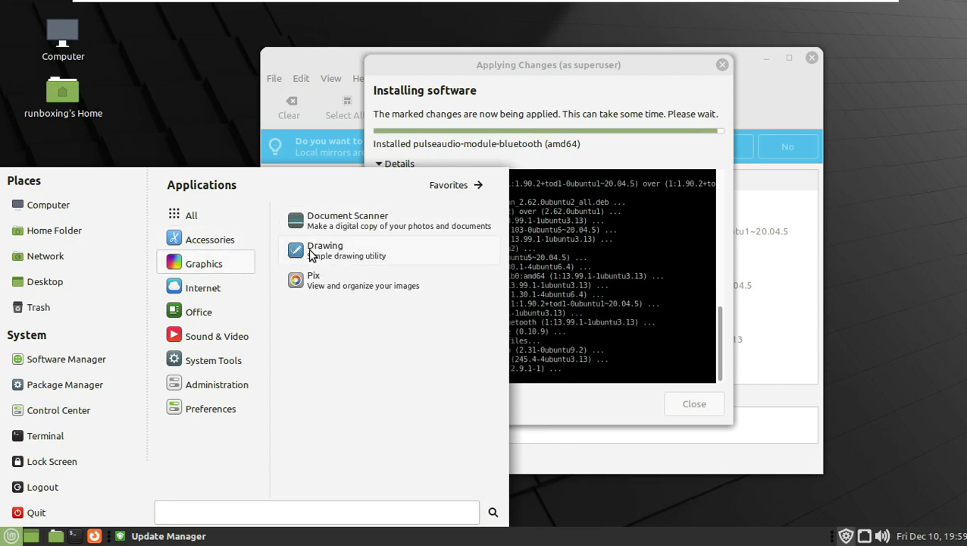
left_click(203, 288)
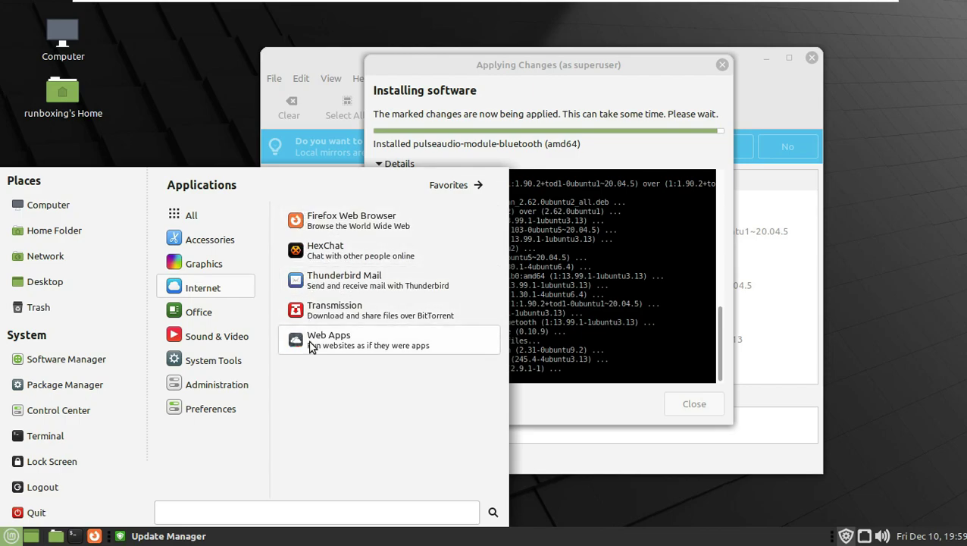
left_click(203, 312)
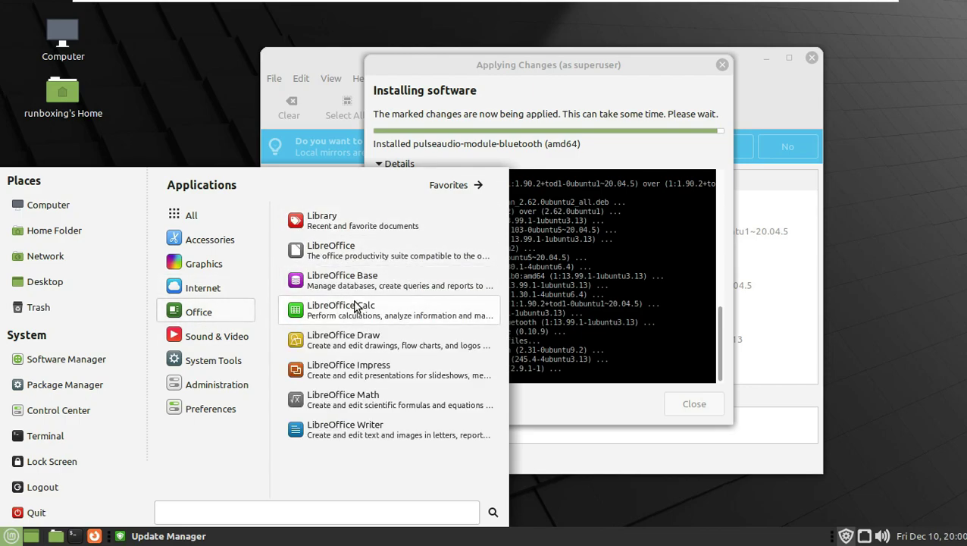
left_click(242, 338)
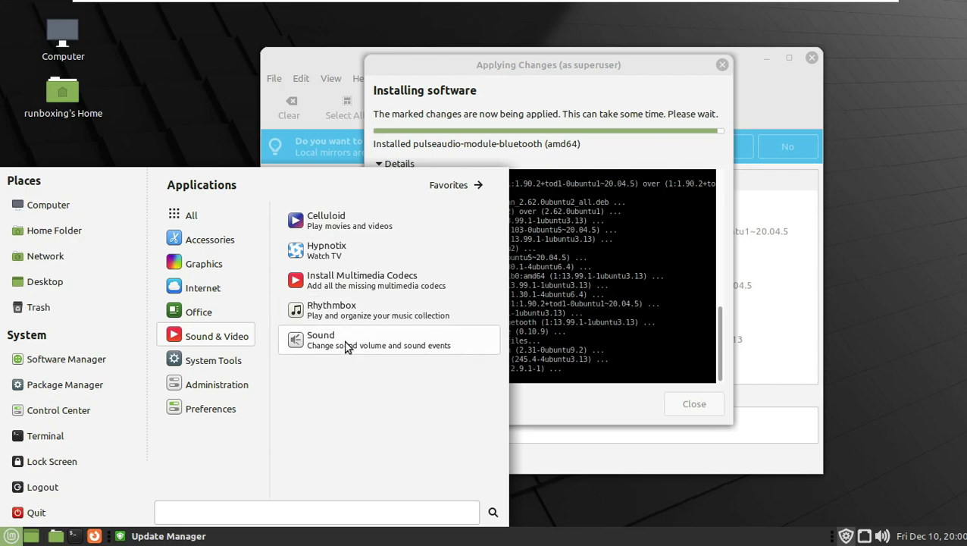
Look through the applications listed under System Tools, Administration and Preferences
mouse_move(220, 362)
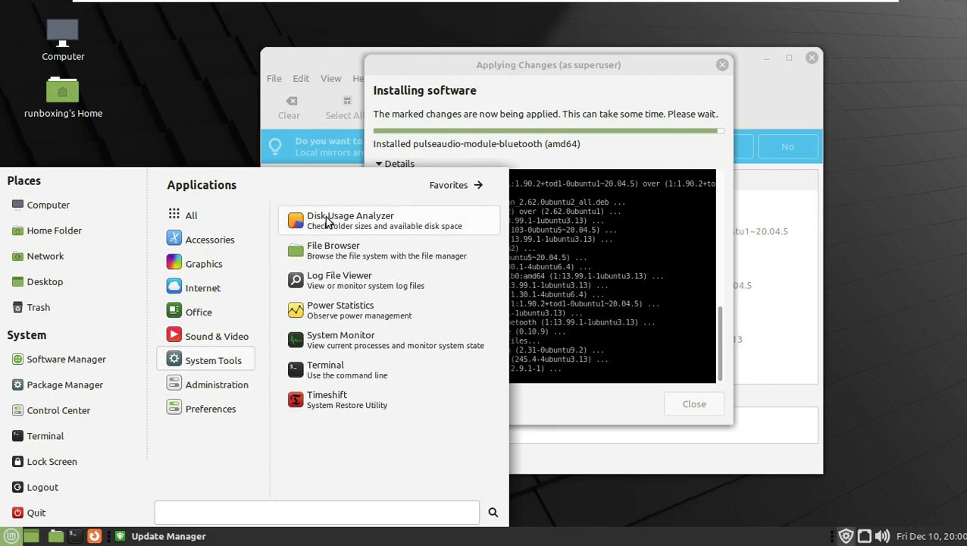
mouse_move(228, 383)
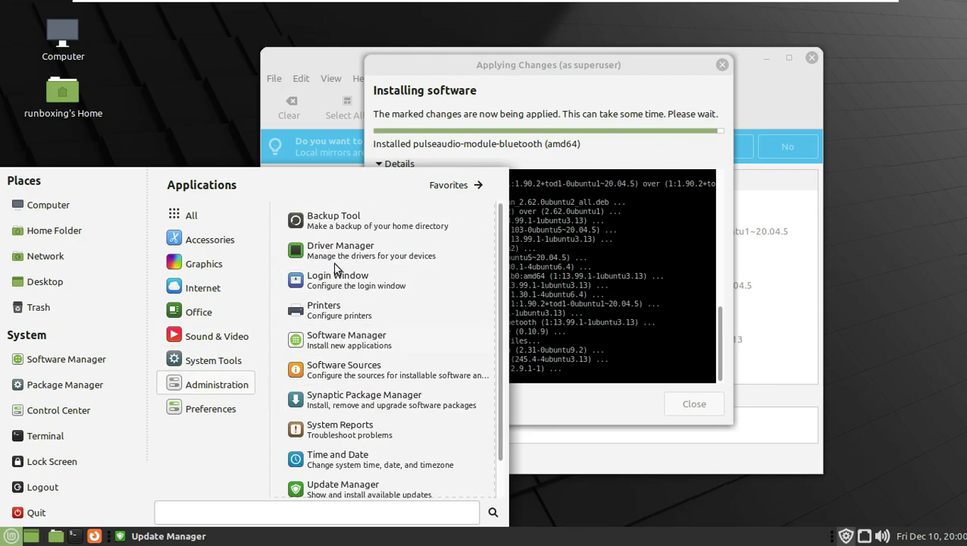
scroll(332, 227, "down", 1)
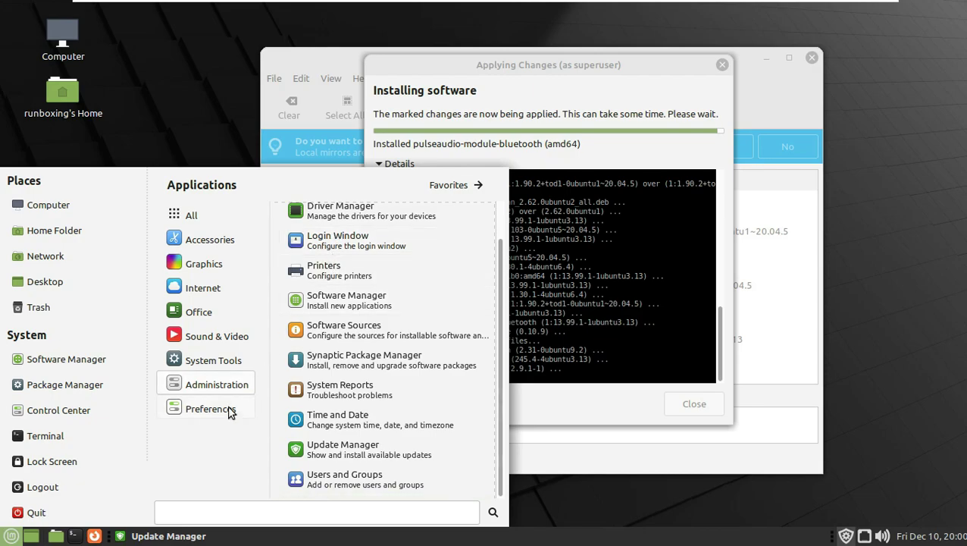
mouse_move(230, 411)
scroll(330, 219, "down", 5)
scroll(328, 218, "down", 5)
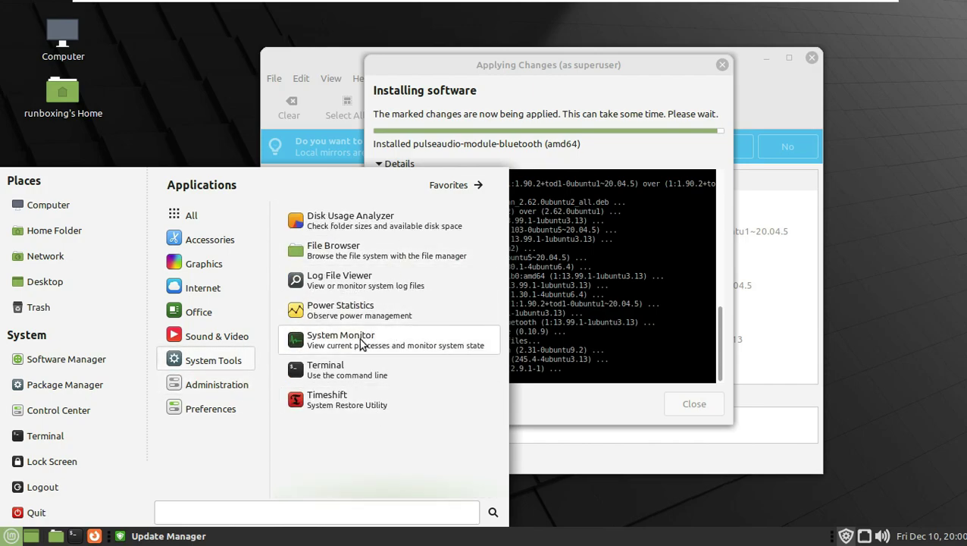
Open System Monitor and check its system details, MATE version, processes, resources and file systems
left_click(361, 342)
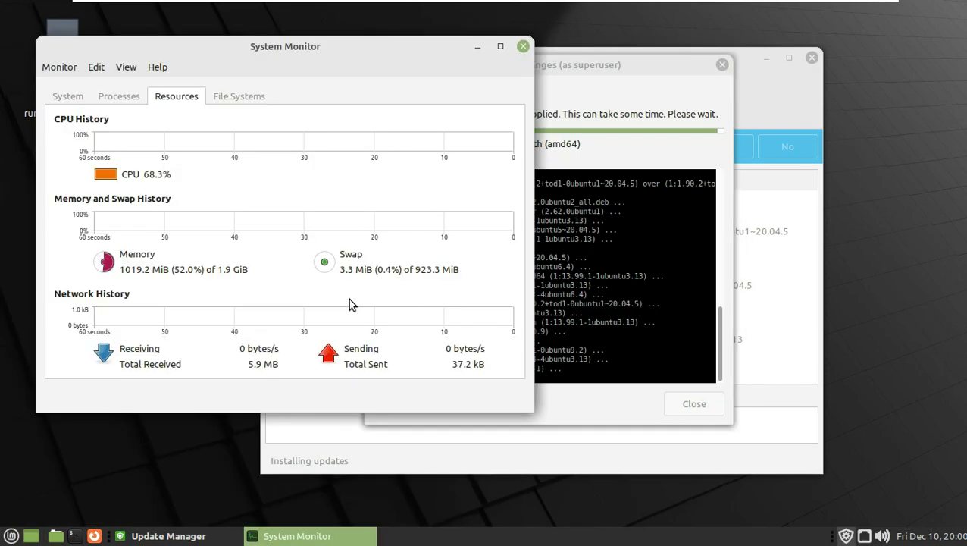
left_click_drag(331, 54, 514, 134)
left_click(259, 183)
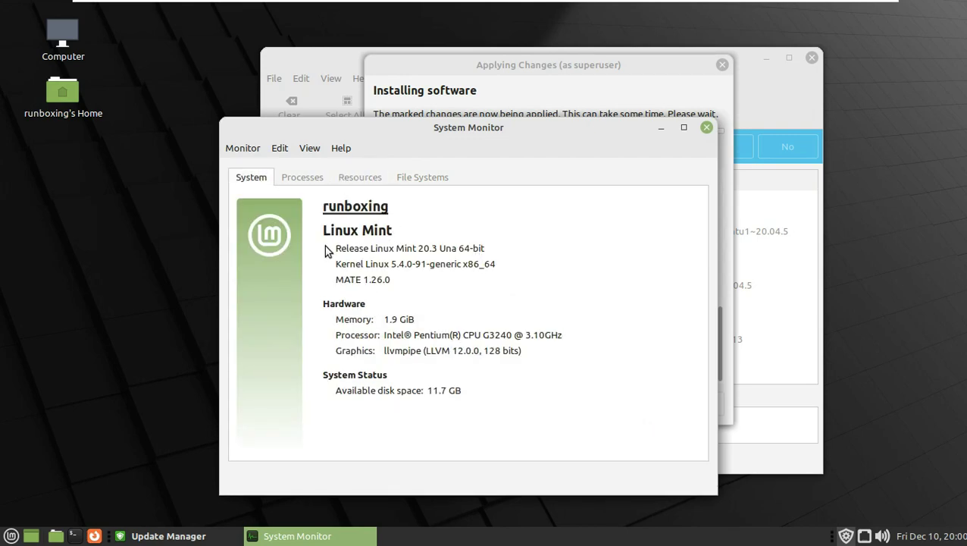
left_click_drag(344, 277, 455, 294)
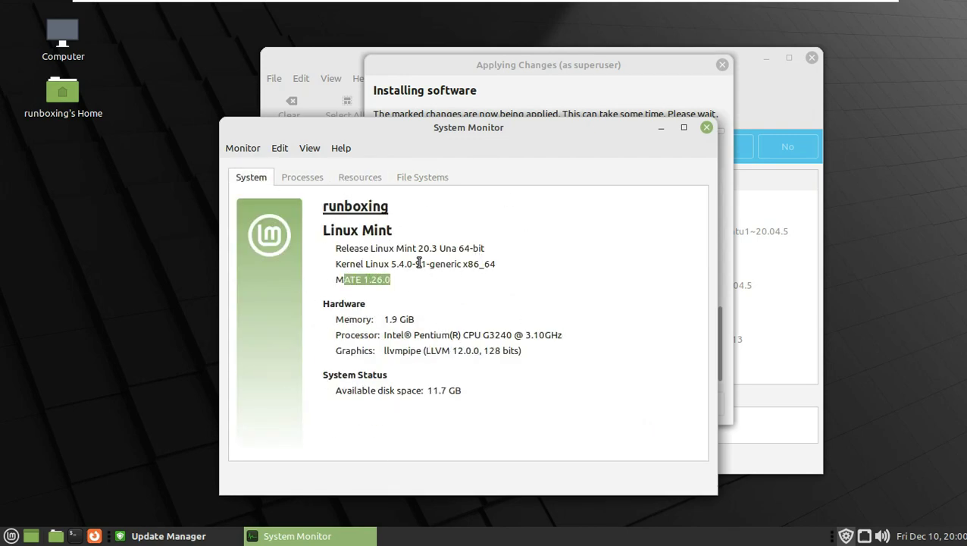
left_click(317, 178)
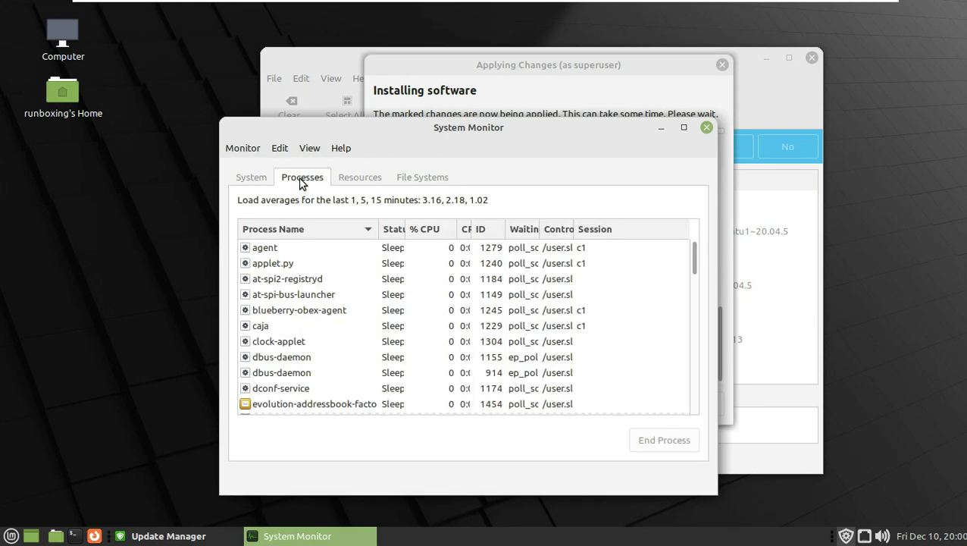
left_click(357, 182)
left_click(411, 180)
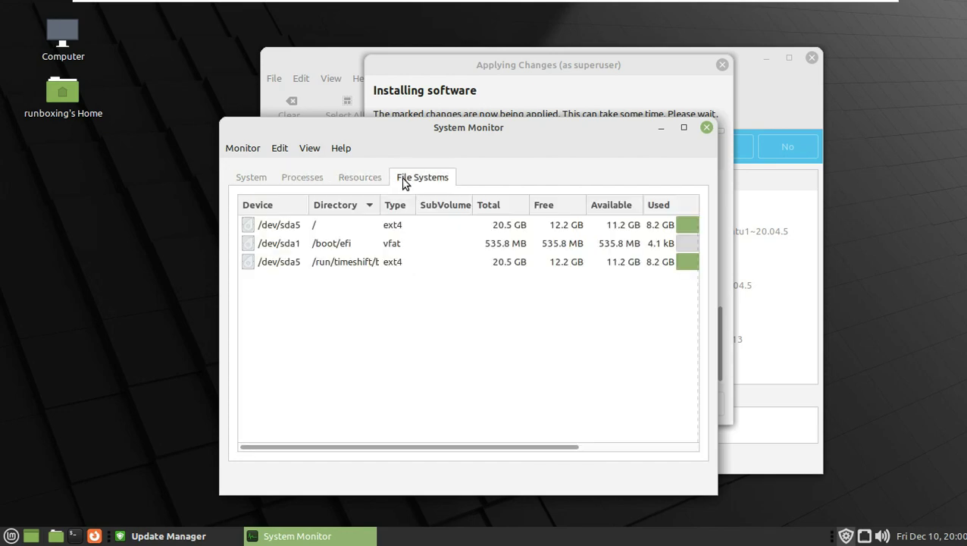
View System Monitor's About information, highlight its version, and close the dialog and System Monitor
left_click(340, 149)
left_click(357, 188)
left_click_drag(493, 346, 452, 345)
left_click(581, 442)
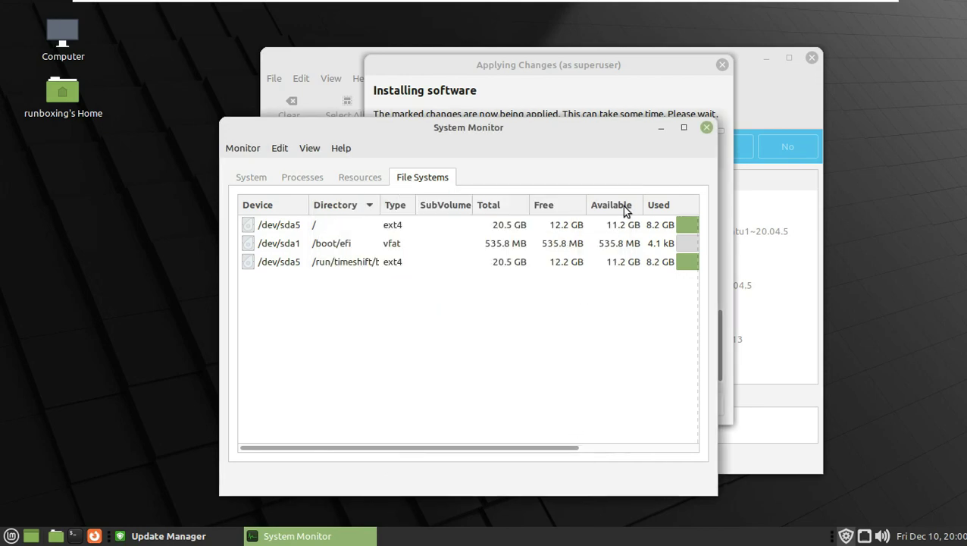
left_click(707, 127)
Open the desktop background settings from the empty desktop
right_click(172, 218)
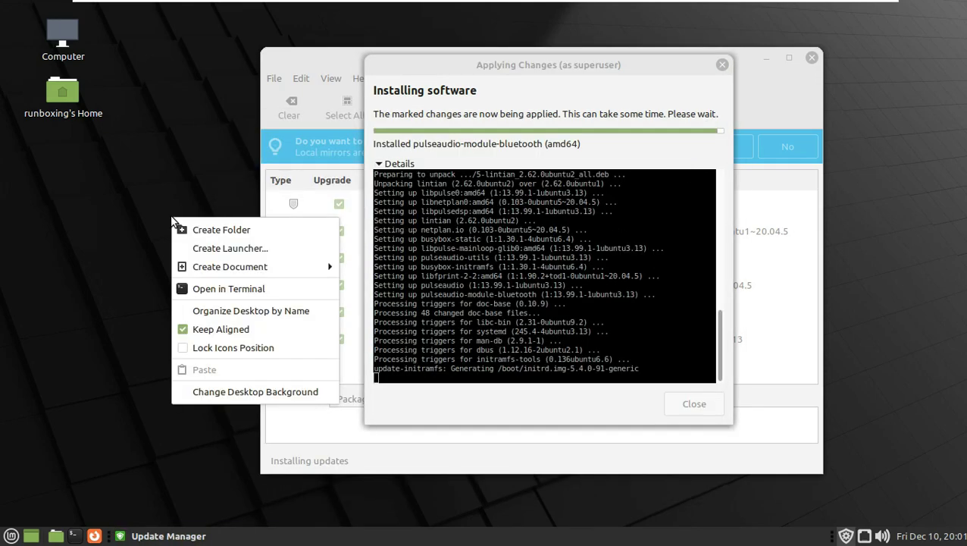
left_click(261, 391)
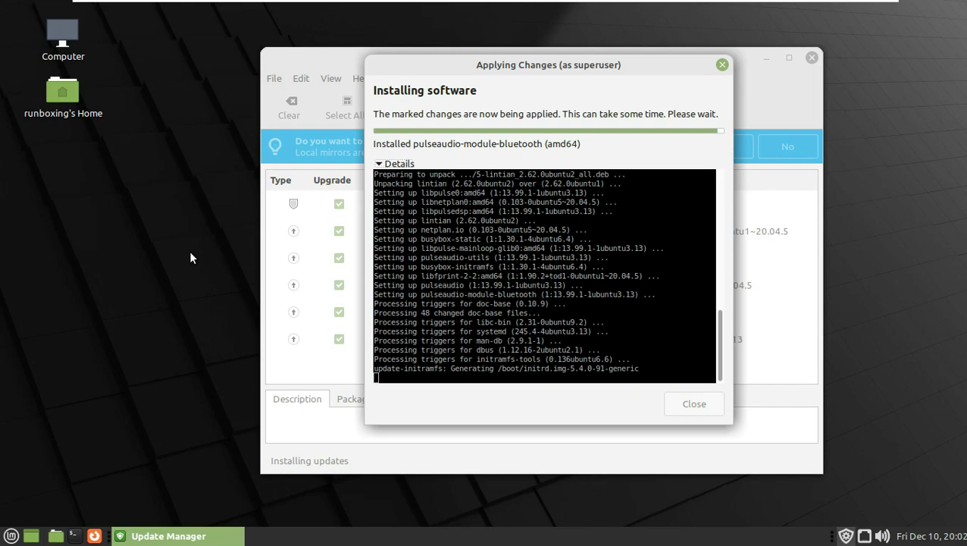
Open the home folder in a maximized file manager window and check the Caja version in its About dialog
left_click(58, 536)
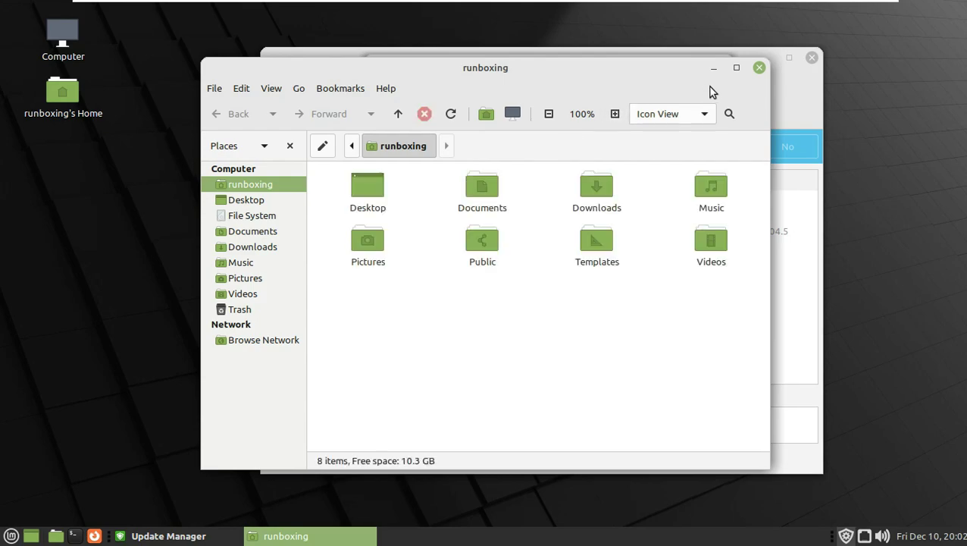
left_click(736, 68)
left_click(182, 34)
left_click(199, 70)
left_click_drag(520, 305, 445, 306)
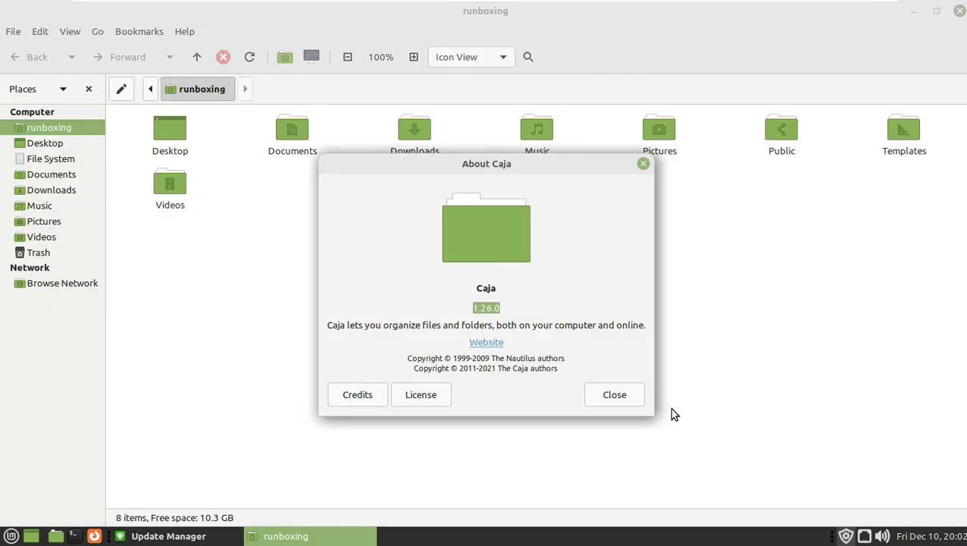
left_click(634, 396)
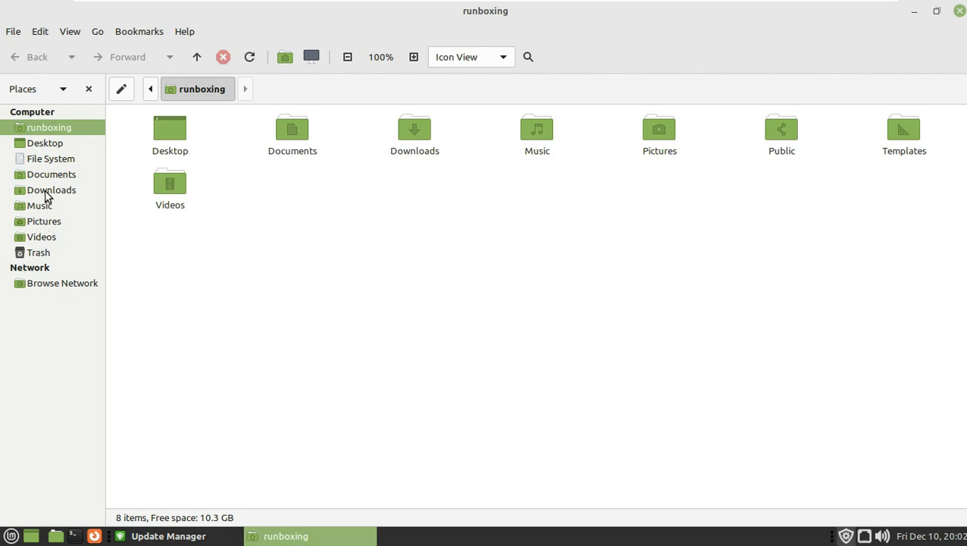
View the root of the file system, look through the file manager's available commands and close the window
left_click(59, 158)
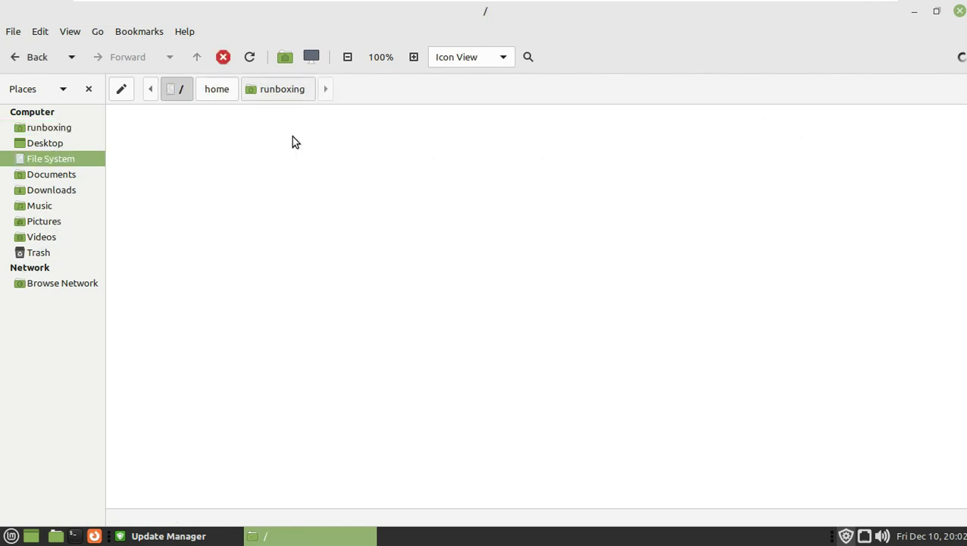
left_click(185, 32)
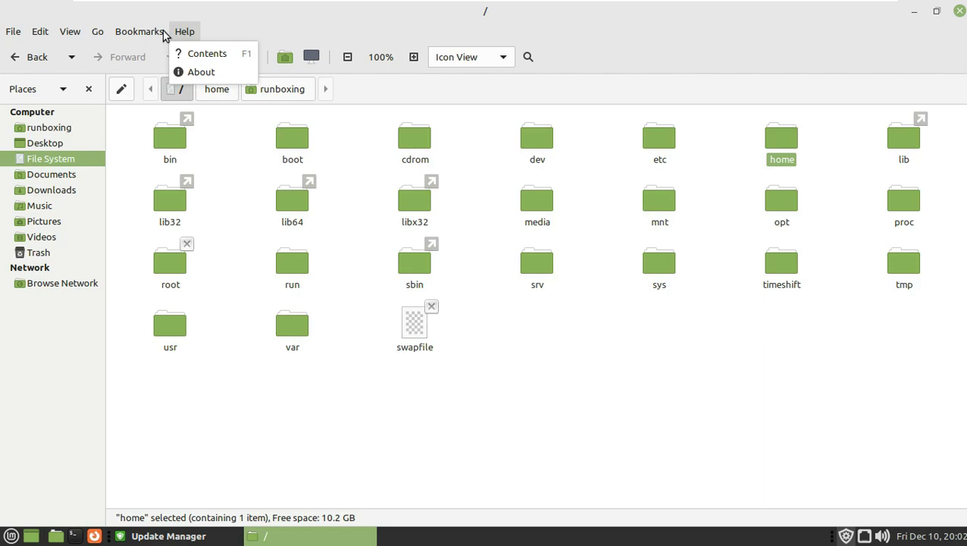
mouse_move(144, 33)
left_click(97, 31)
left_click(70, 31)
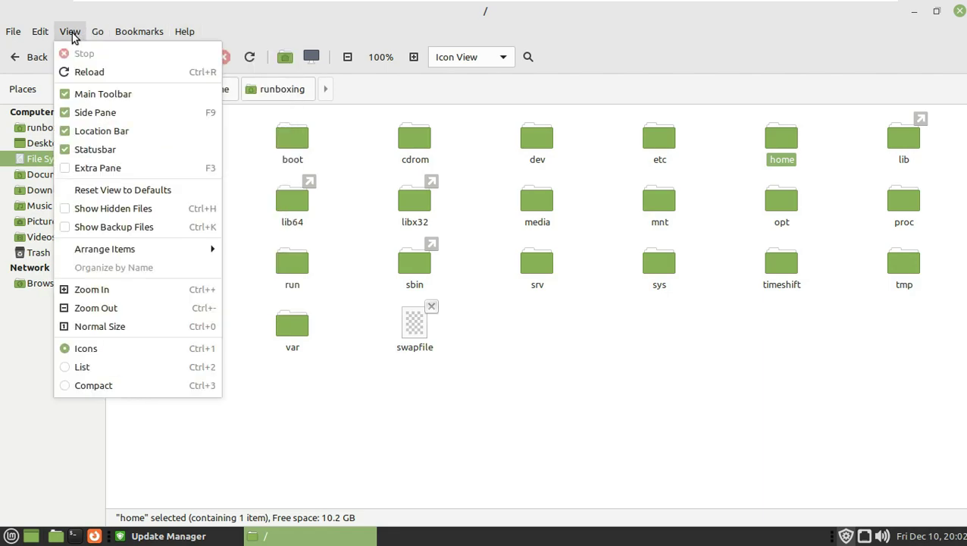
mouse_move(42, 38)
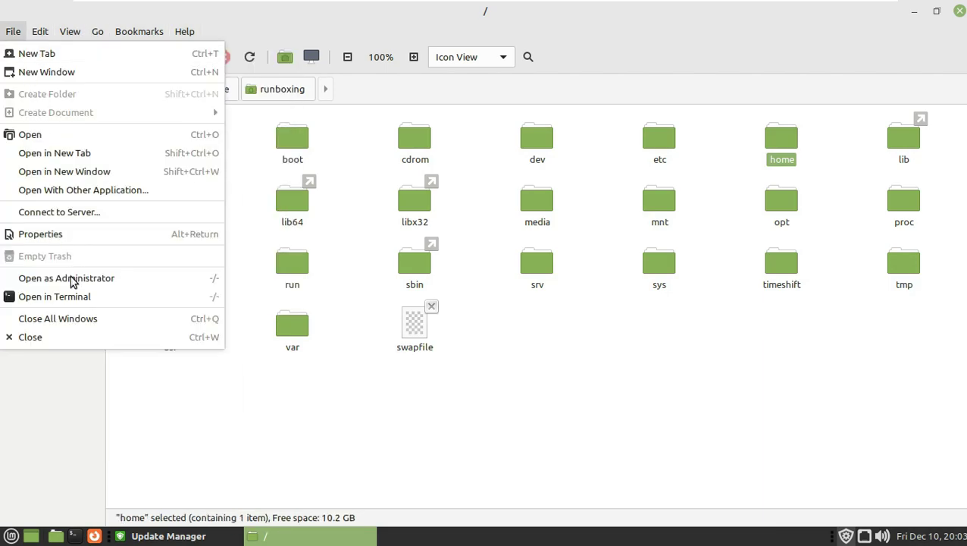
left_click(73, 334)
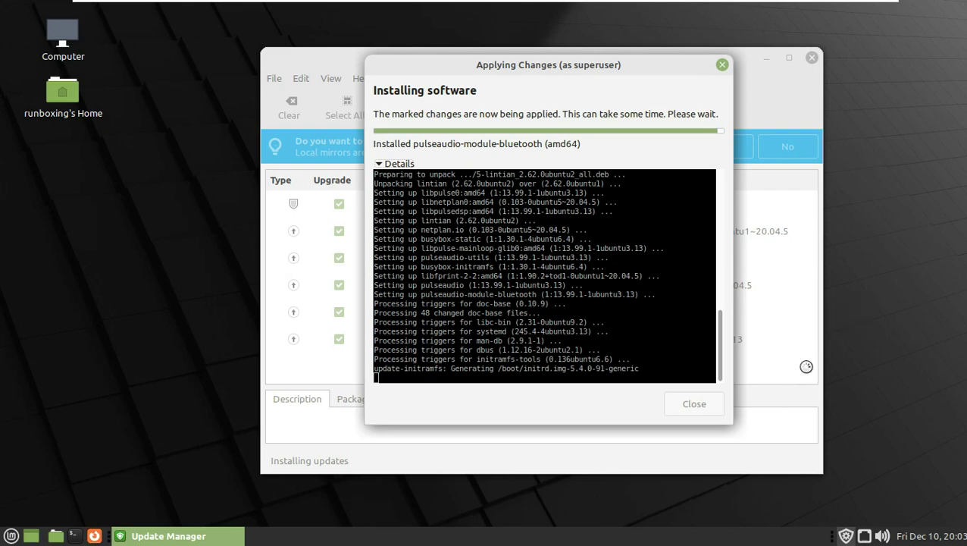
Shift the Applying Changes window slightly and launch Software Manager
mouse_move(565, 69)
left_mouse_down()
mouse_move(524, 73)
mouse_move(560, 70)
left_mouse_up()
left_click(12, 536)
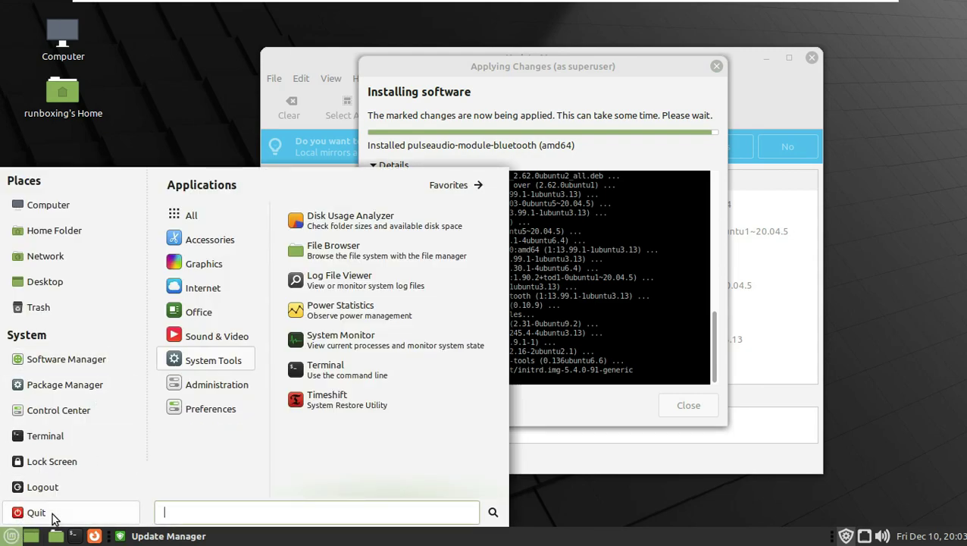
left_click(64, 358)
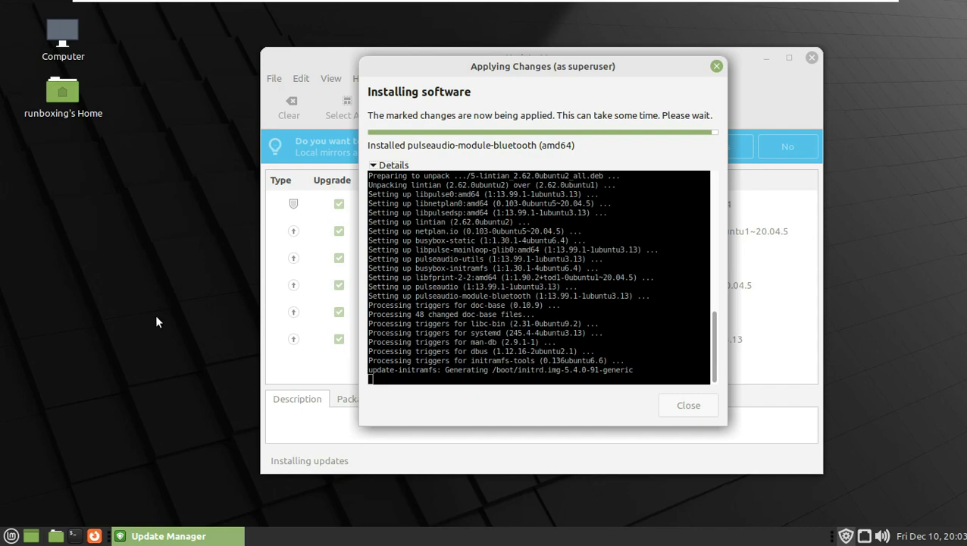
Open the bottom panel's properties and view its General and Background settings
right_click(863, 153)
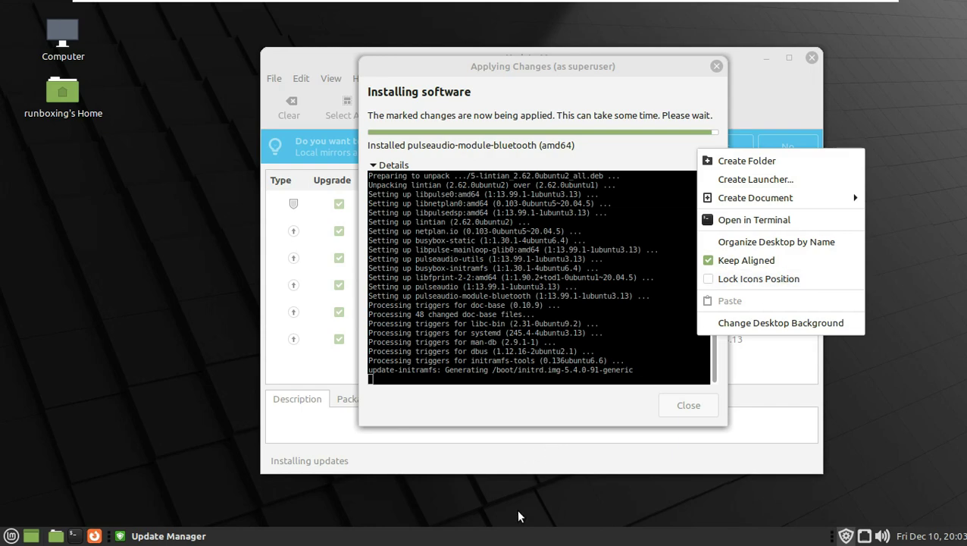
left_click(551, 538)
right_click(623, 537)
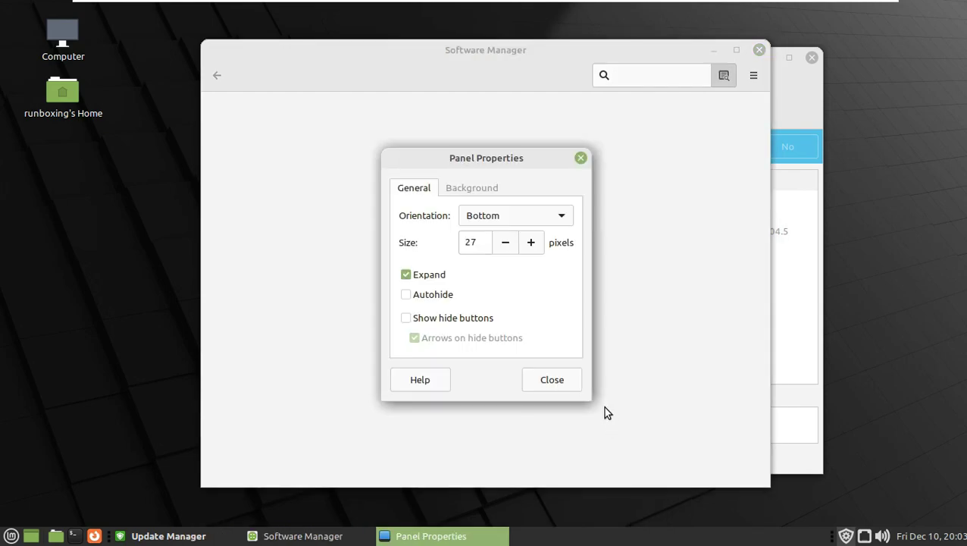
left_click(472, 189)
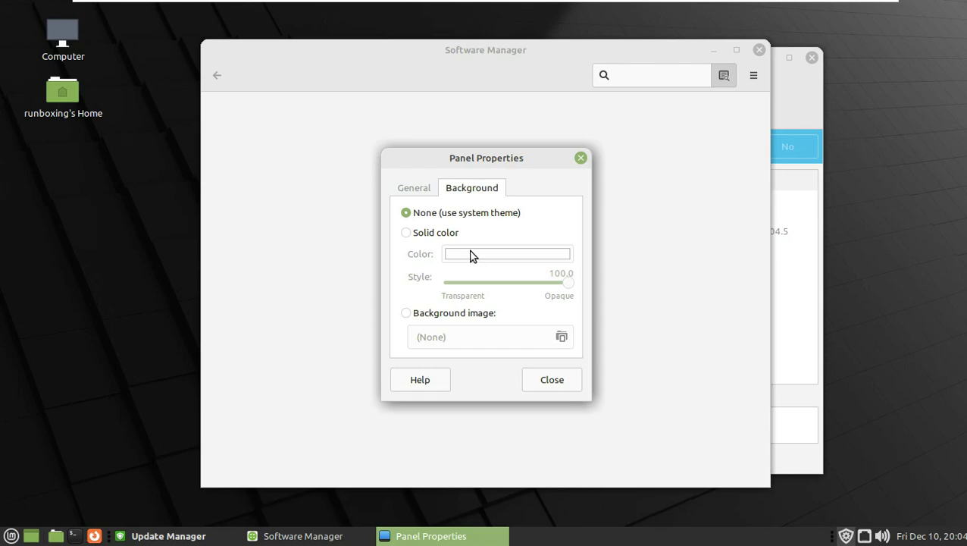
Close the Panel Properties dialog and bring the Update Manager window to the front
left_click(551, 380)
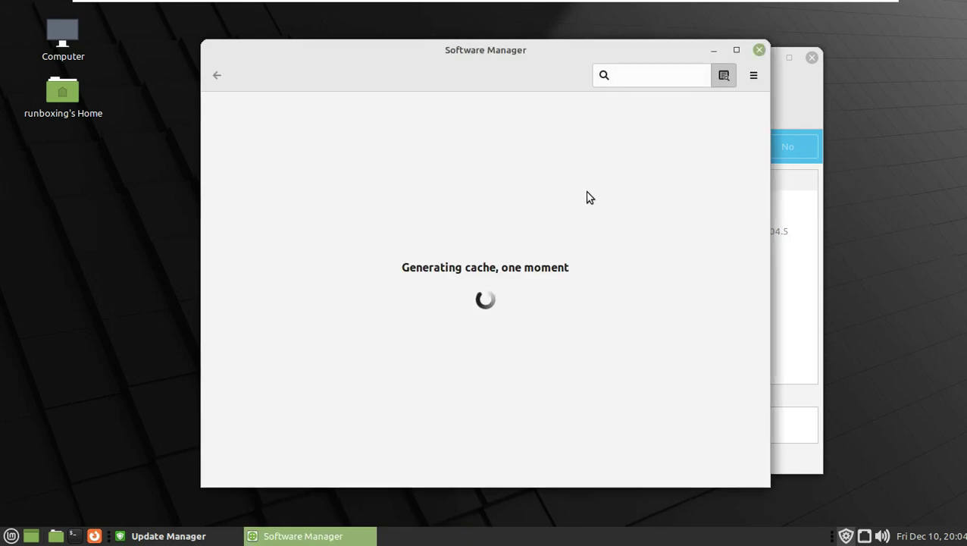
left_click(224, 533)
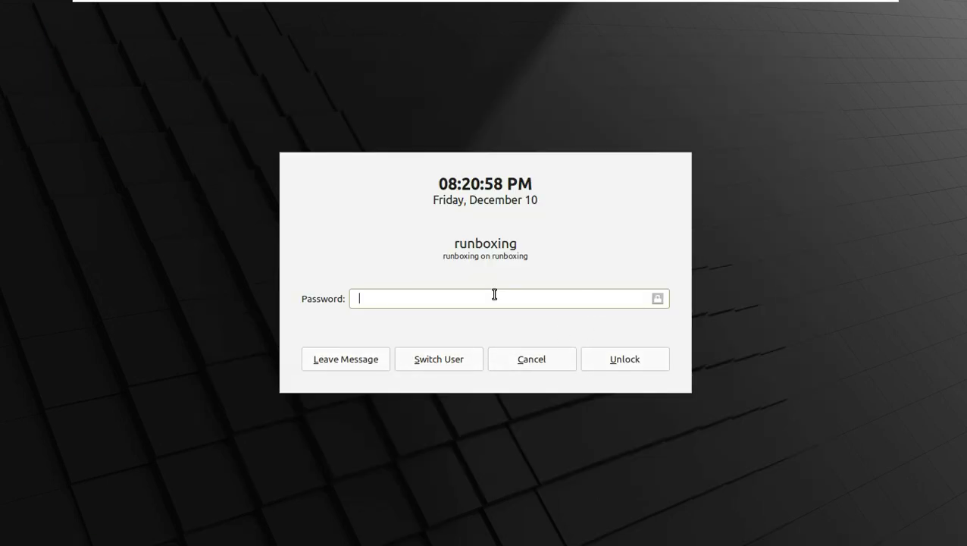
Unlock the session with the account password and close Update Manager, declining the switch to a local mirror
type("•••")
key("Return")
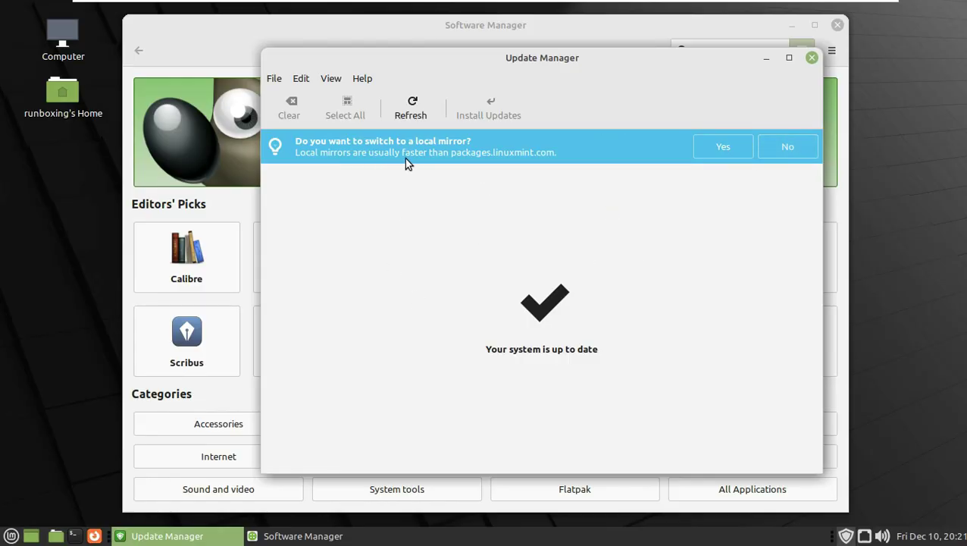
left_click(777, 148)
left_click(812, 59)
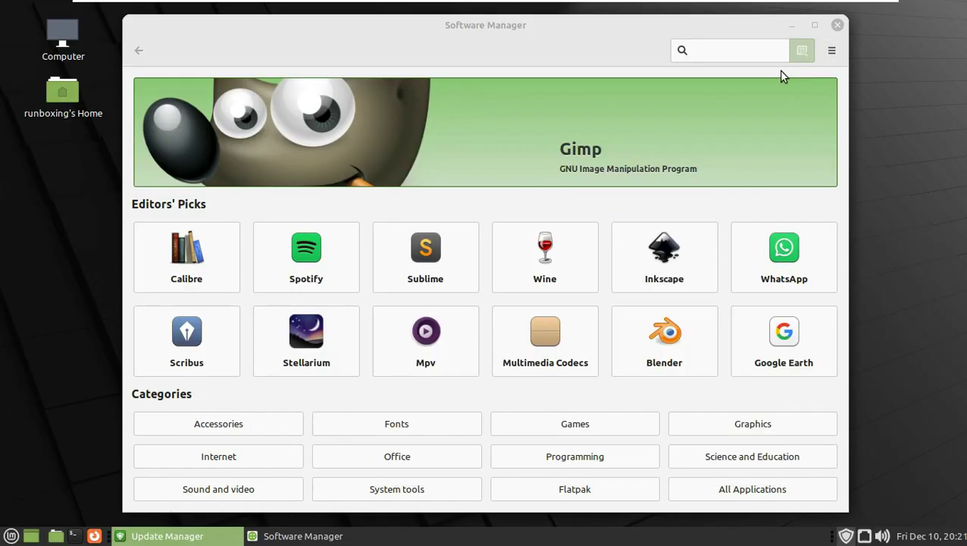
Check the Software Manager version in its About dialog and maximize the Software Manager window
left_click(831, 51)
left_click(654, 150)
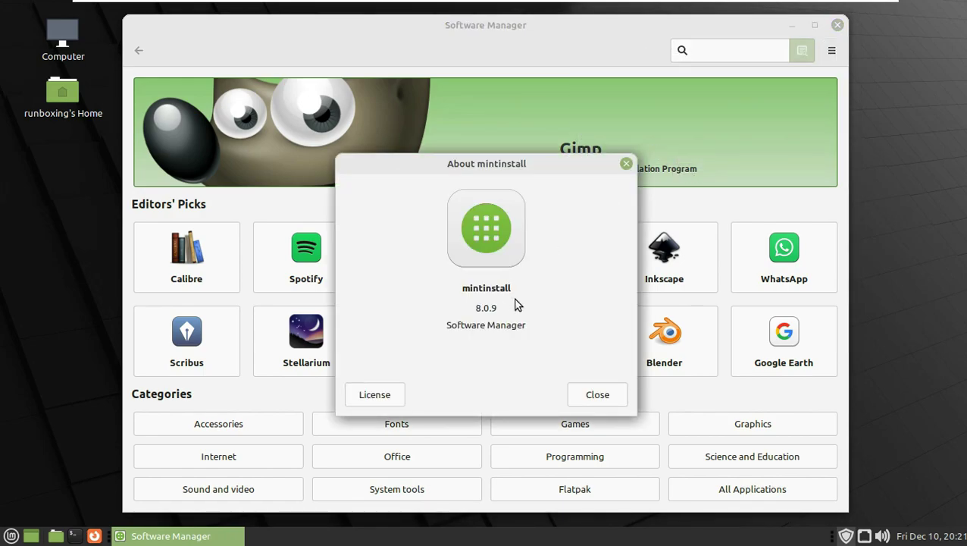
left_click(598, 387)
left_click(815, 25)
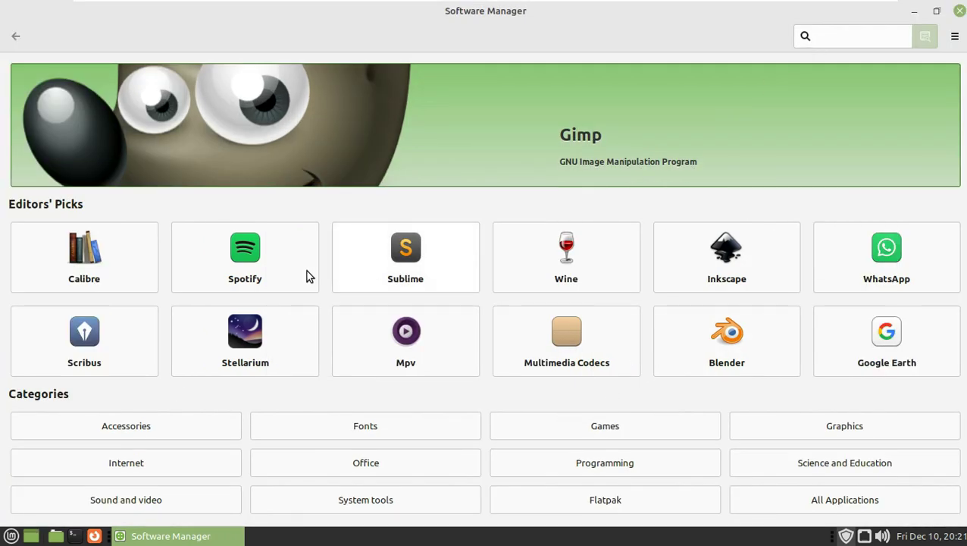
Review the Spotify page's screenshot, package details and reviews, return to the overview and close Software Manager
left_click(309, 273)
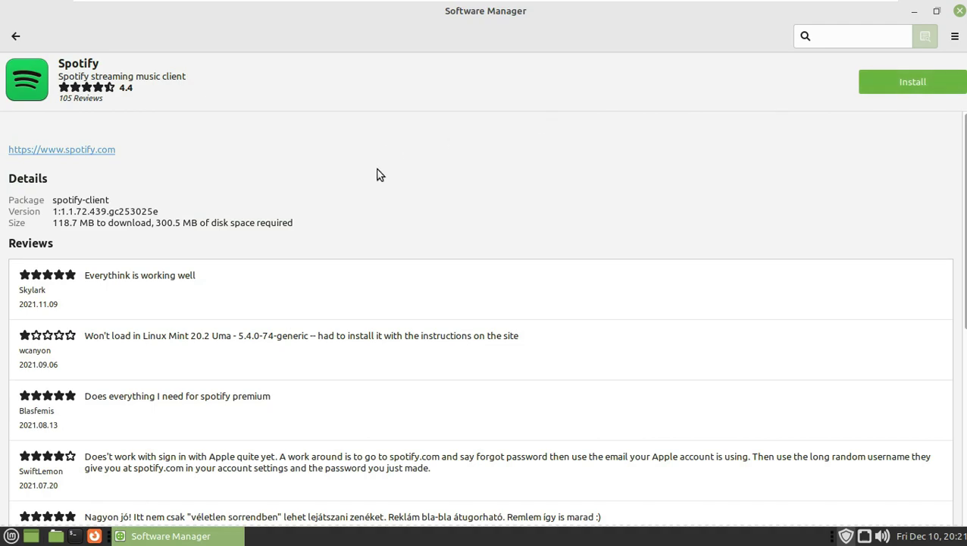
scroll(361, 379, "down", 10)
scroll(361, 379, "up", 10)
scroll(110, 464, "down", 1)
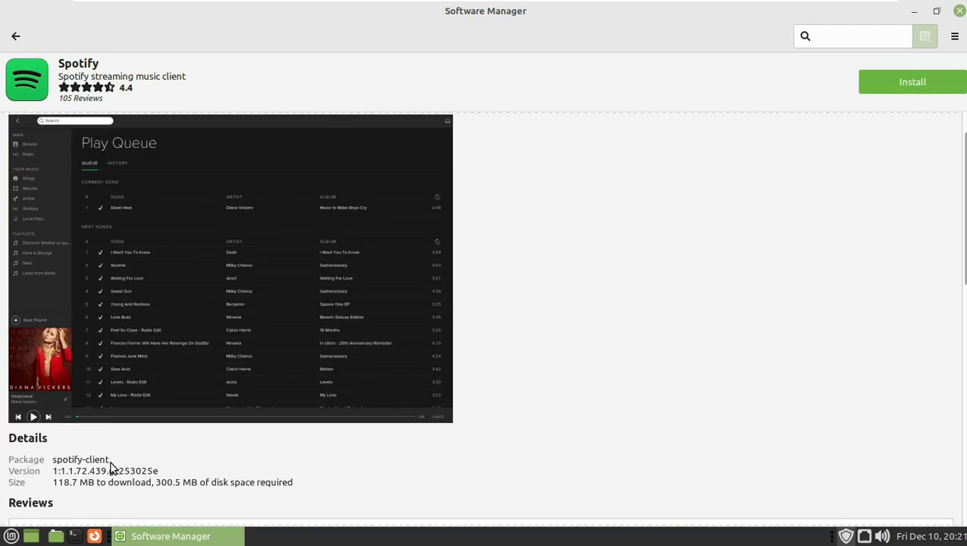
left_click(15, 35)
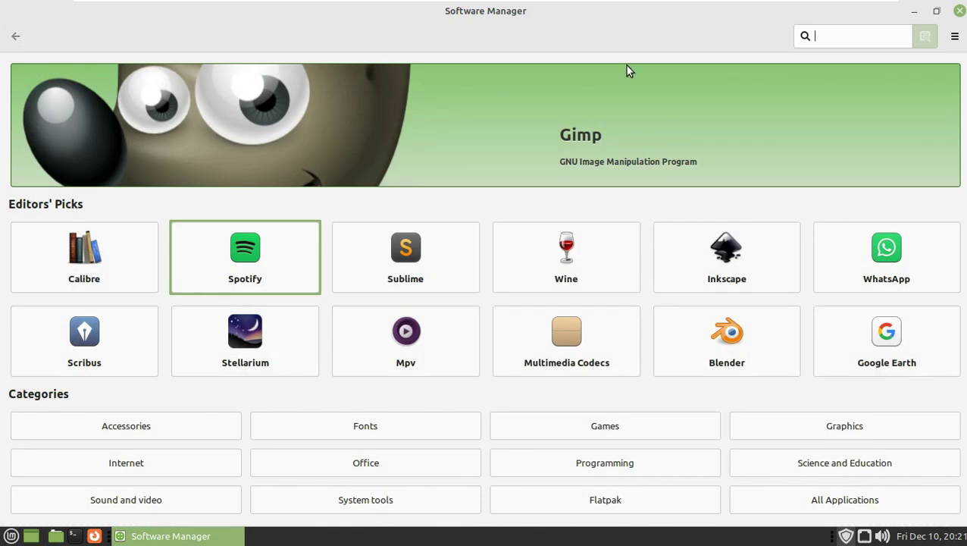
left_click(959, 10)
Look through the Preferences and Administration application categories and launch System Monitor from System Tools
left_click(11, 536)
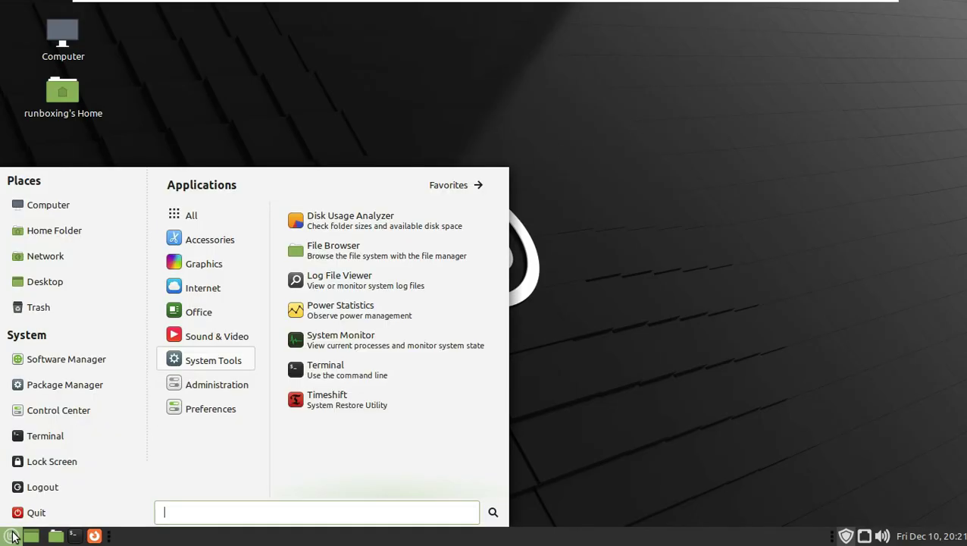
mouse_move(225, 398)
scroll(339, 369, "down", 5)
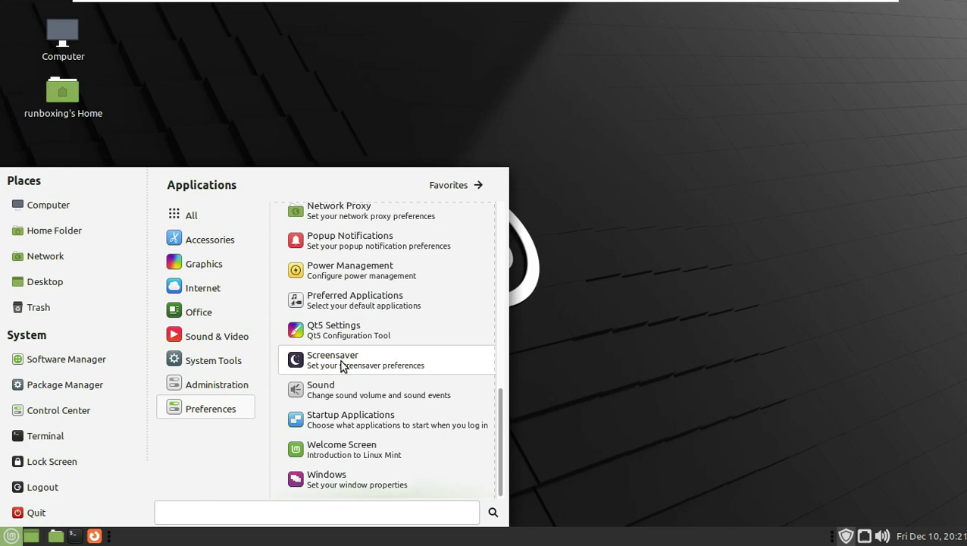
scroll(391, 345, "up", 1)
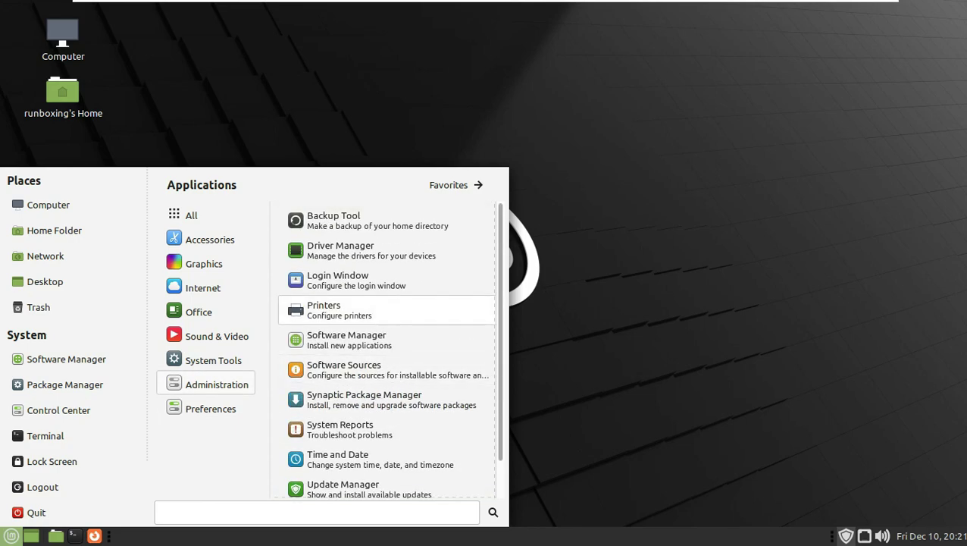
mouse_move(244, 366)
left_click(342, 341)
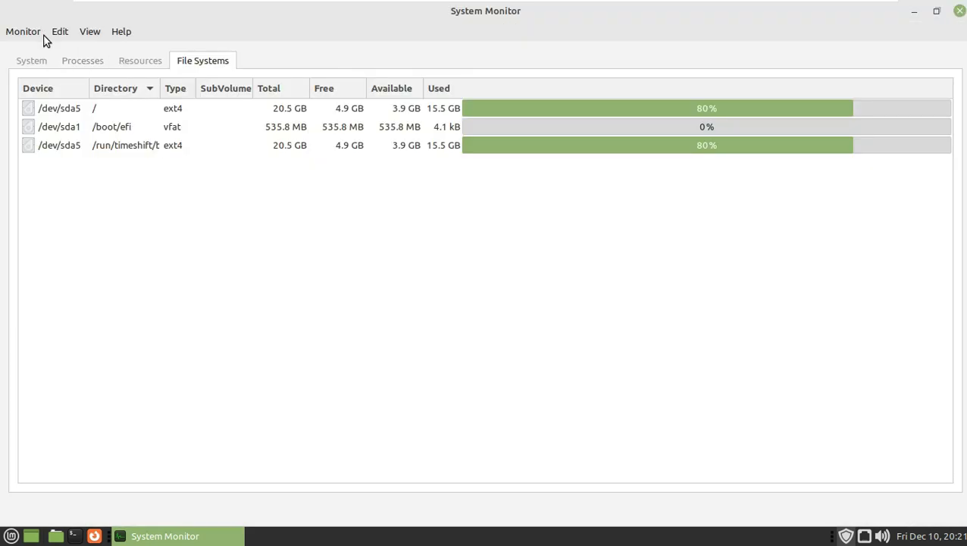
View the release, kernel and hardware information in System Monitor and close it
left_click(38, 35)
mouse_move(60, 31)
left_click(278, 325)
left_click(29, 64)
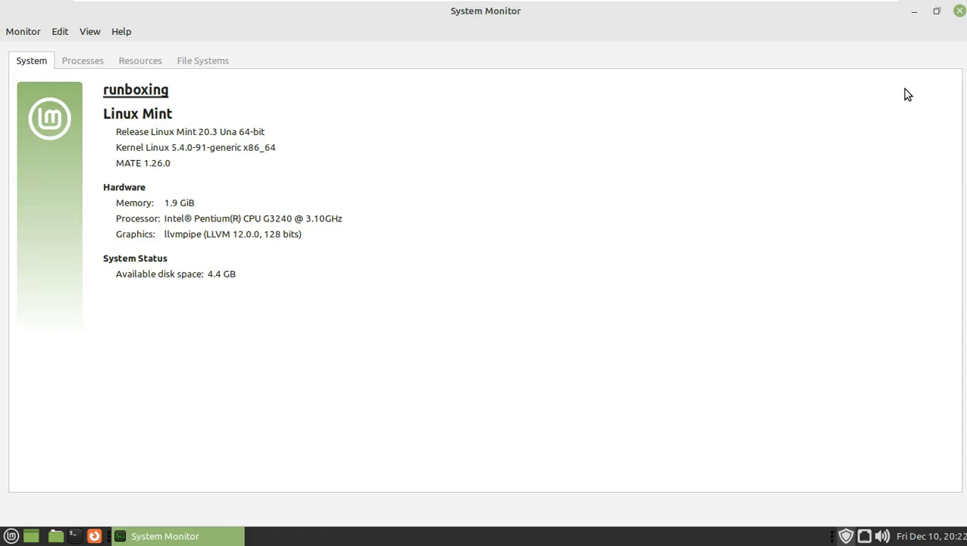
left_click(960, 10)
Shut down the Linux Mint system
left_click(11, 536)
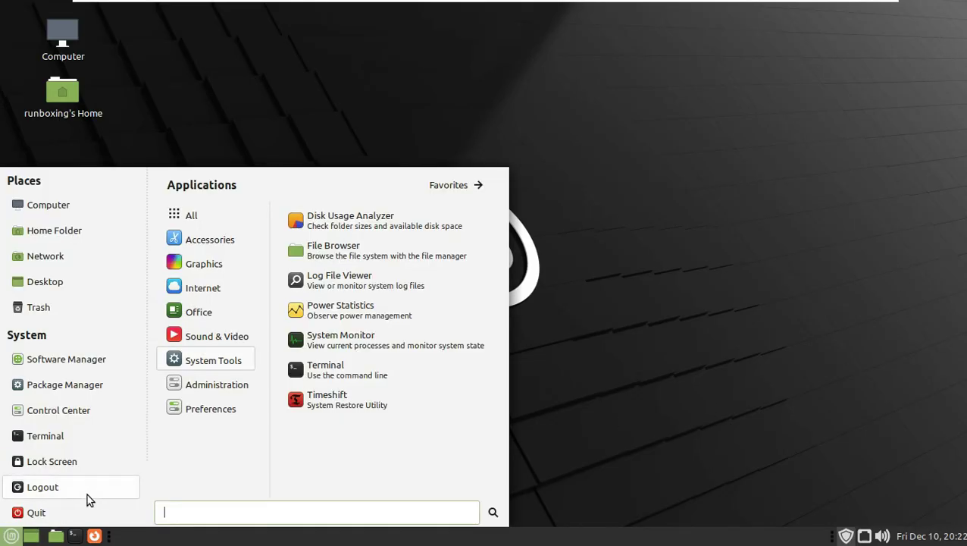
left_click(65, 509)
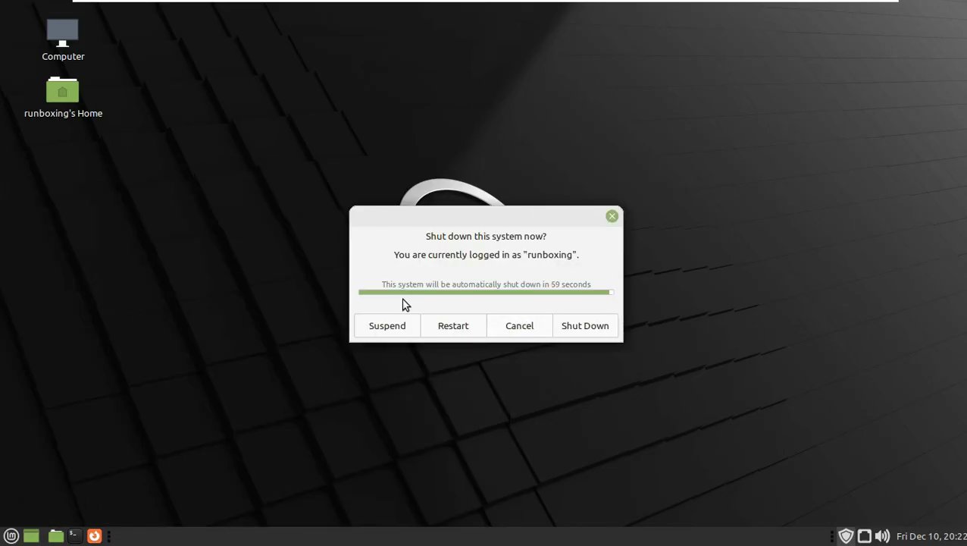
left_click(580, 332)
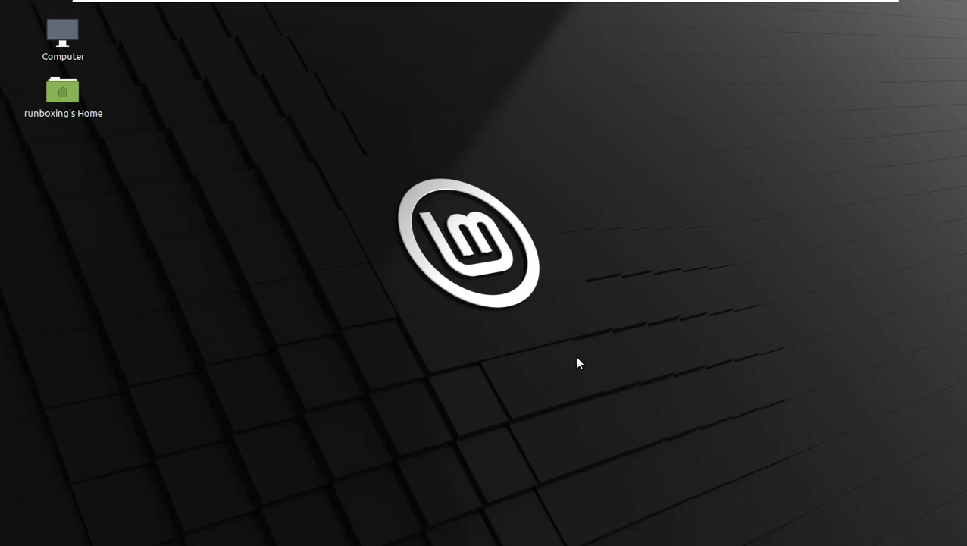